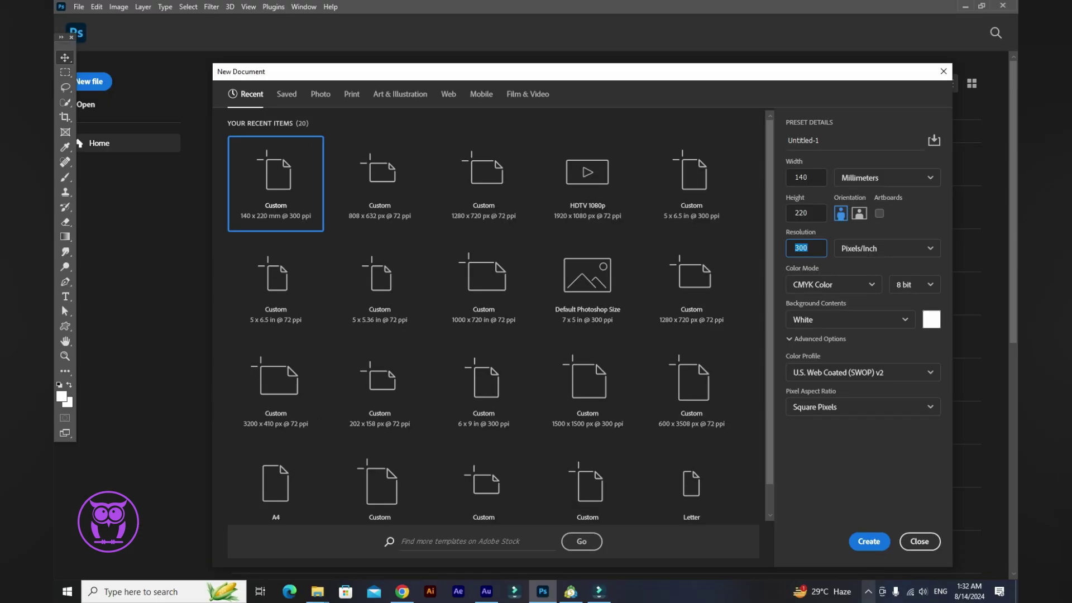
# Step: Create the 140 x 220 mm CMYK document at 300 ppi and draw a rectangle about 432 x 510 px near the page's top centre
pyautogui.press('Return')
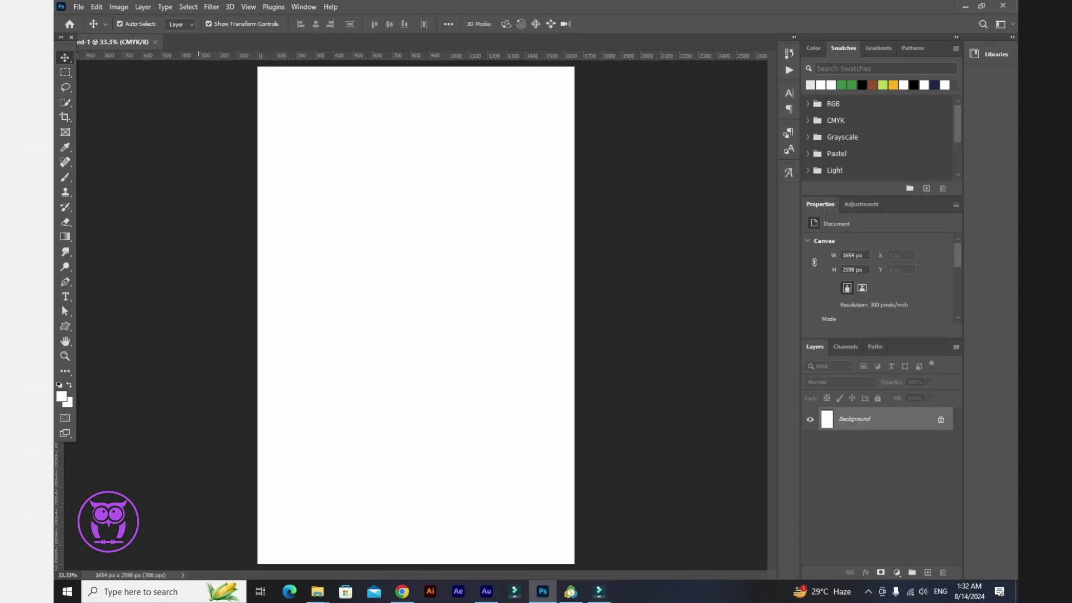
pyautogui.click(65, 326)
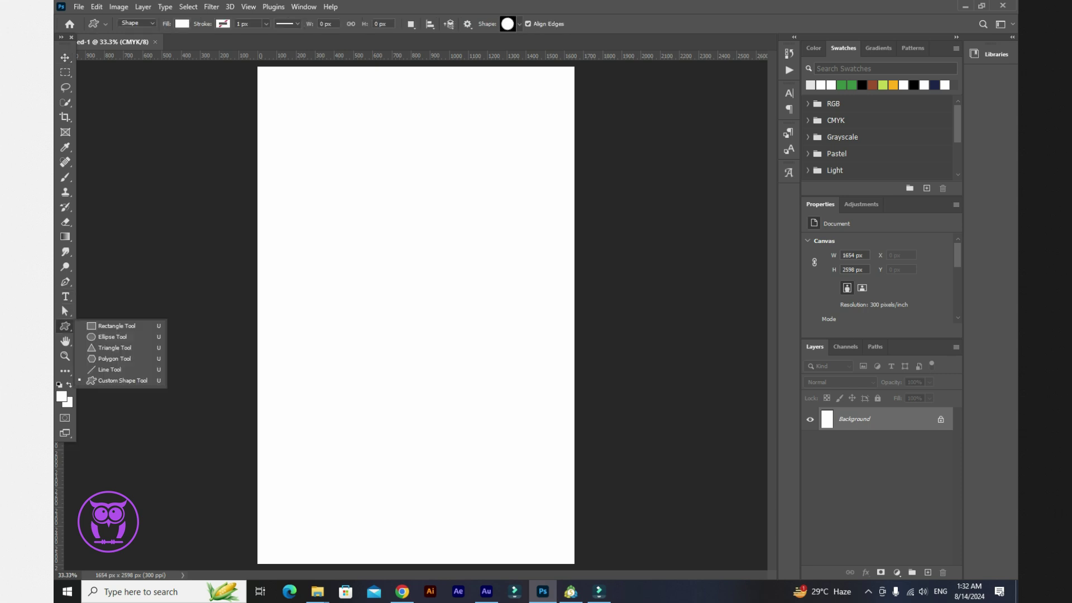
pyautogui.click(116, 326)
pyautogui.moveTo(378, 69); pyautogui.dragTo(461, 167)
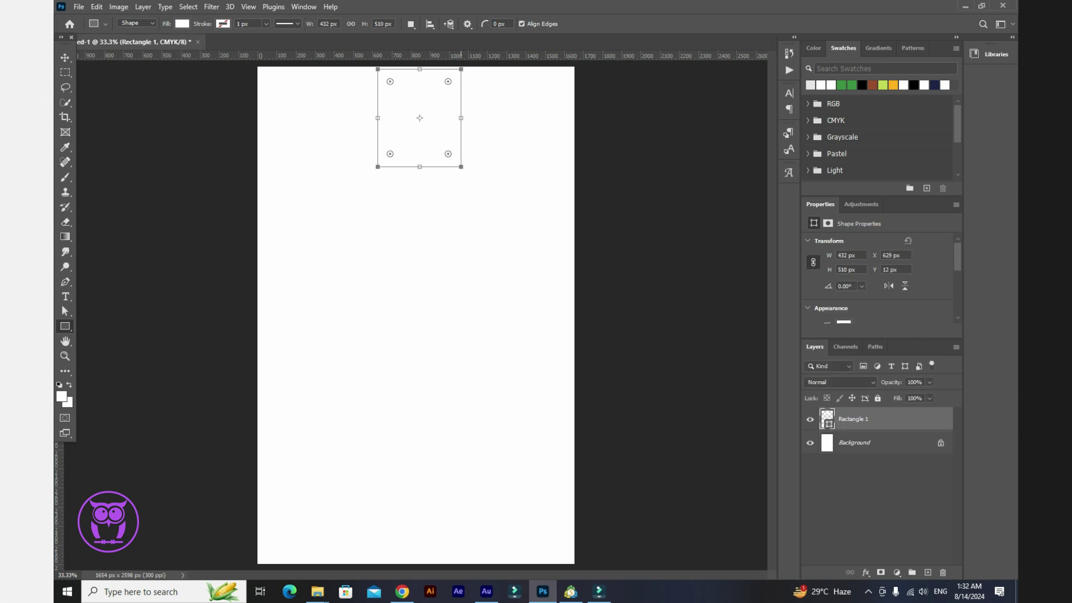
# Step: Fill the rectangle with the orange-yellow swatch and place it horizontally centred against the page's top edge
pyautogui.press('v')
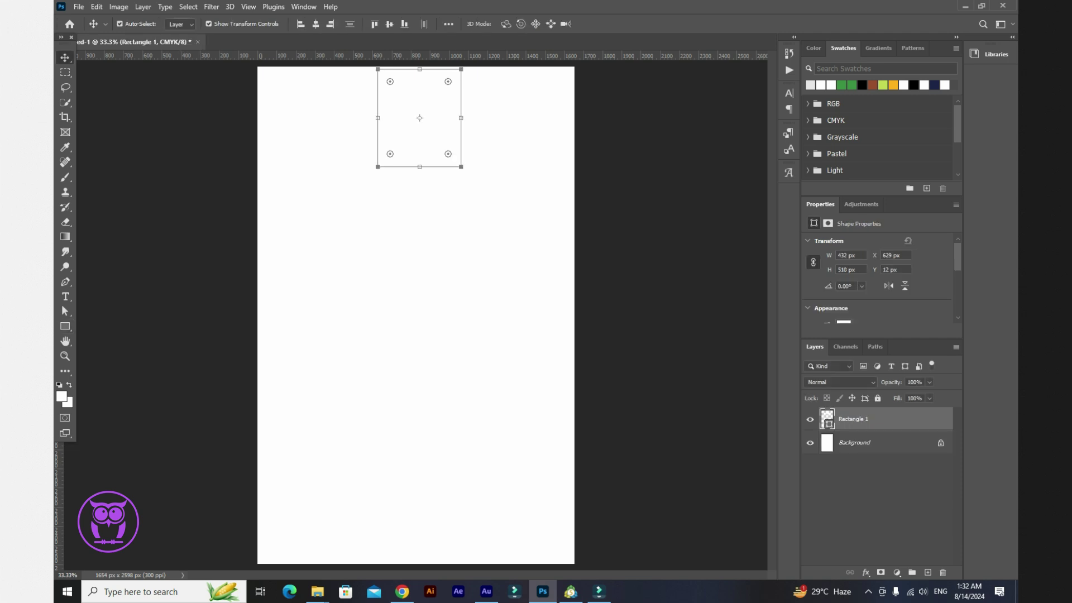
pyautogui.click(893, 85)
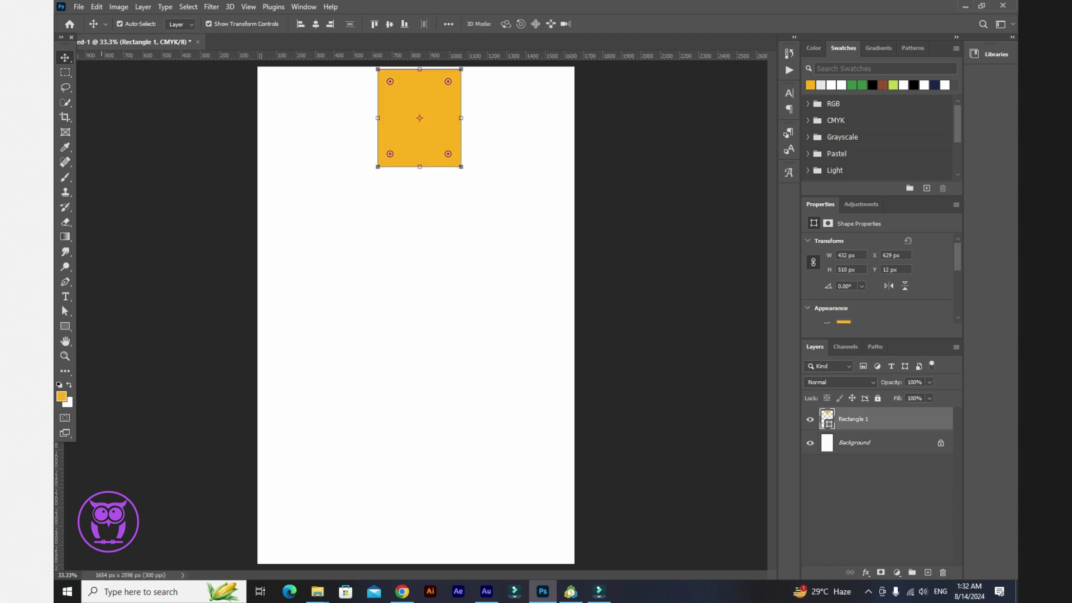
pyautogui.click(315, 24)
pyautogui.moveTo(431, 124); pyautogui.dragTo(431, 122)
pyautogui.click(520, 156)
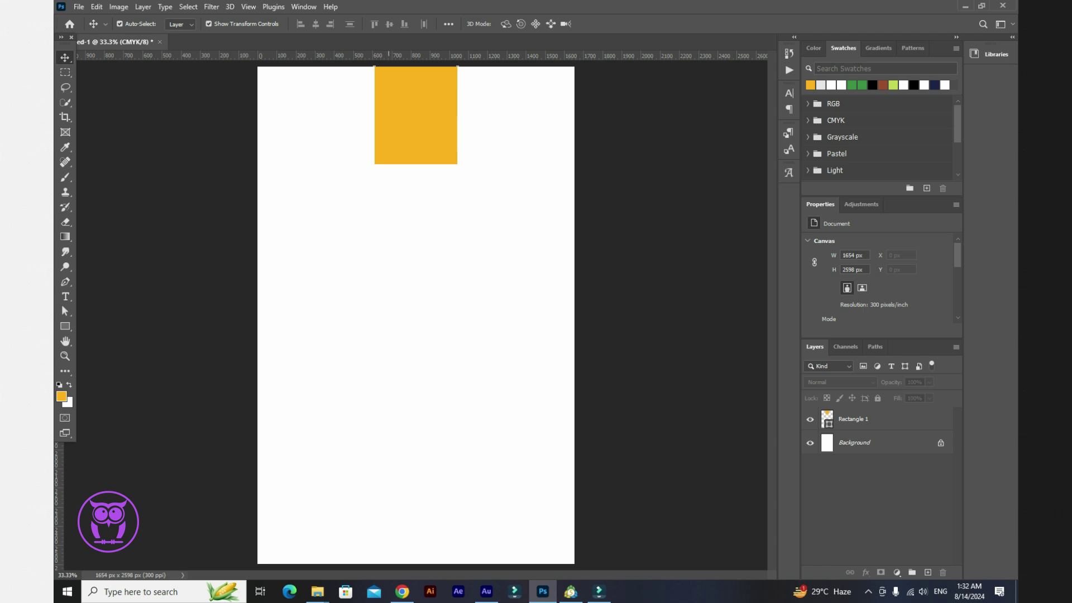
# Step: Draw a green bar about 1502 x 189 px across the middle of the page and centre it horizontally
pyautogui.press('u')
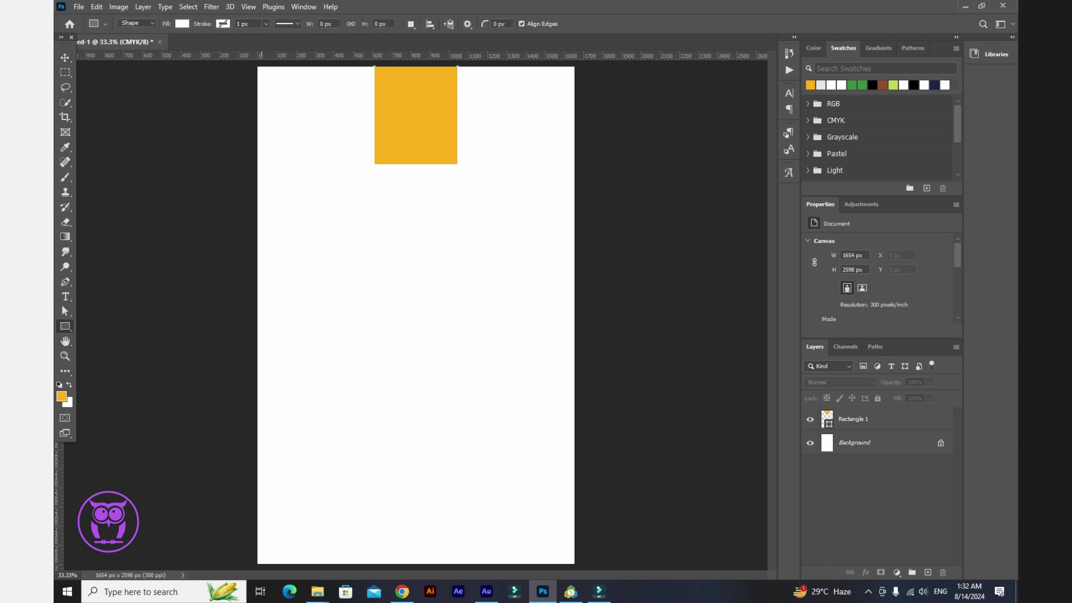
pyautogui.moveTo(256, 286); pyautogui.dragTo(544, 322)
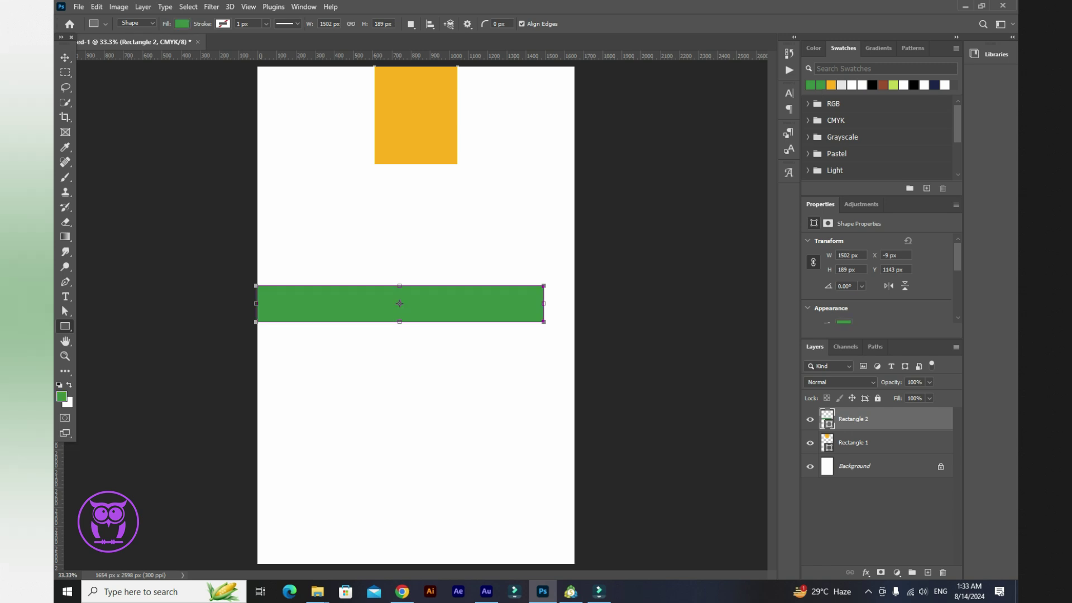
pyautogui.hotkey('ctrl', 'BackSpace')
pyautogui.press('v')
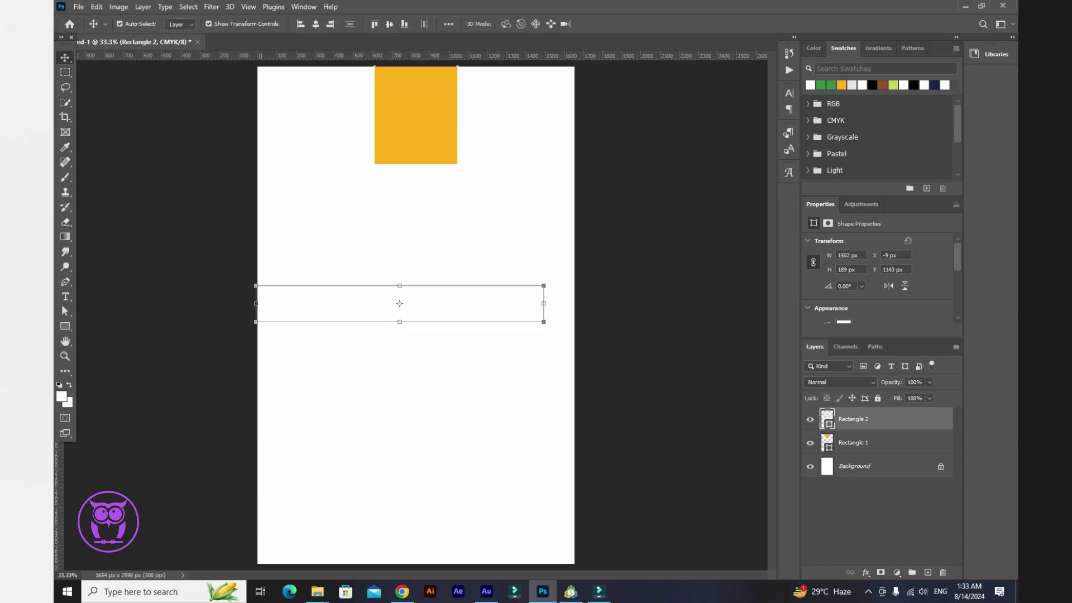
pyautogui.hotkey('ctrl', 'z')
pyautogui.click(315, 24)
pyautogui.click(447, 235)
pyautogui.moveTo(447, 299)
pyautogui.mouseDown()
pyautogui.moveTo(447, 266)
pyautogui.moveTo(447, 303)
pyautogui.mouseUp()
# Step: Add the text "Organic" in green 15 pt Geologica Roman Regular below the green bar
pyautogui.press('t')
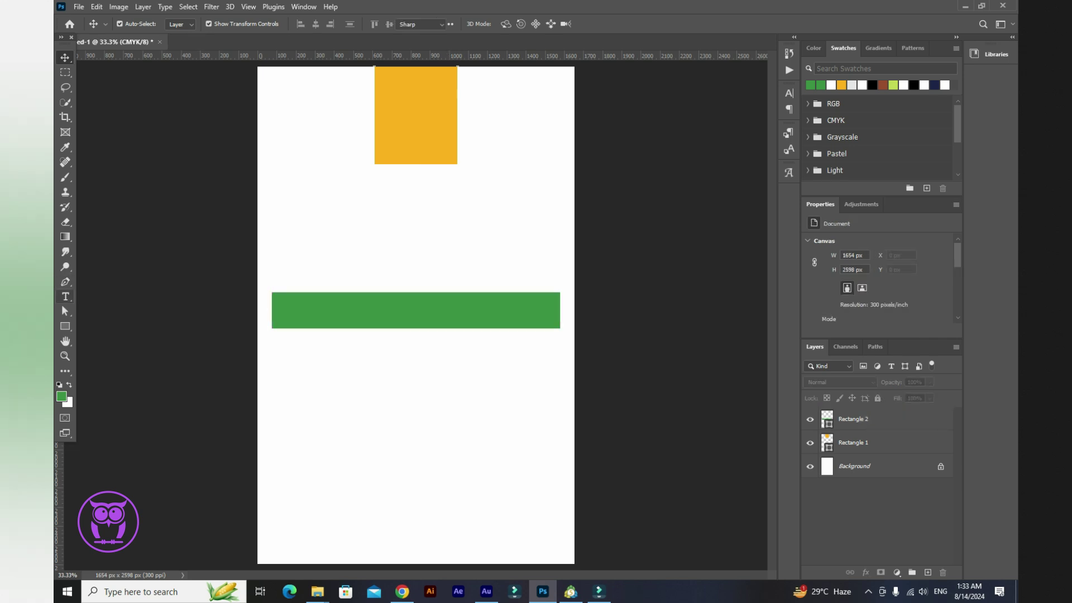
pyautogui.click(339, 378)
pyautogui.write('O')
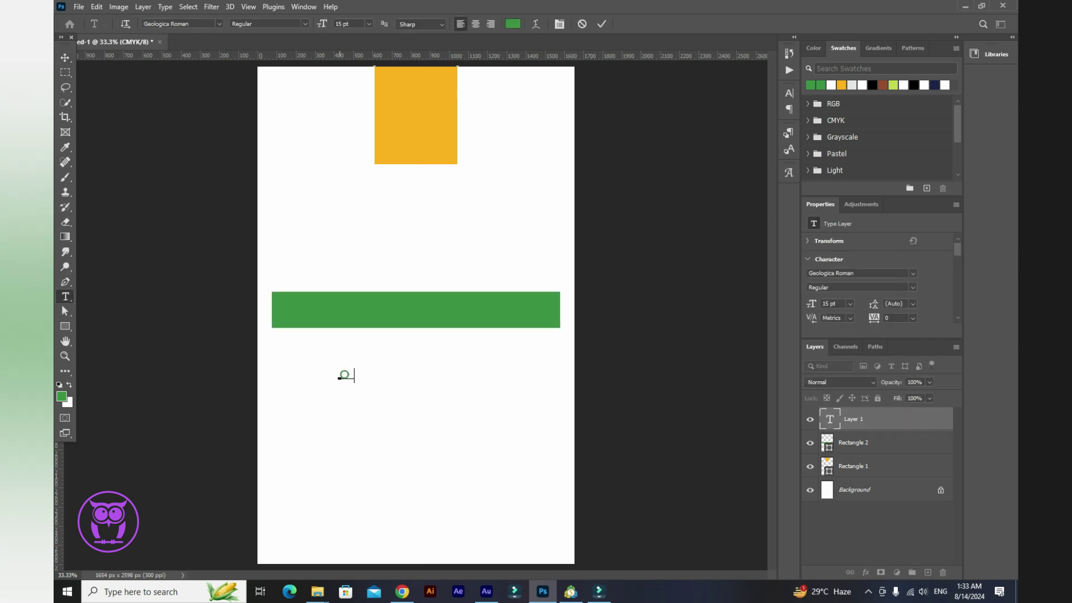
pyautogui.write('rganic')
pyautogui.hotkey('ctrl', 'Return')
pyautogui.press('v')
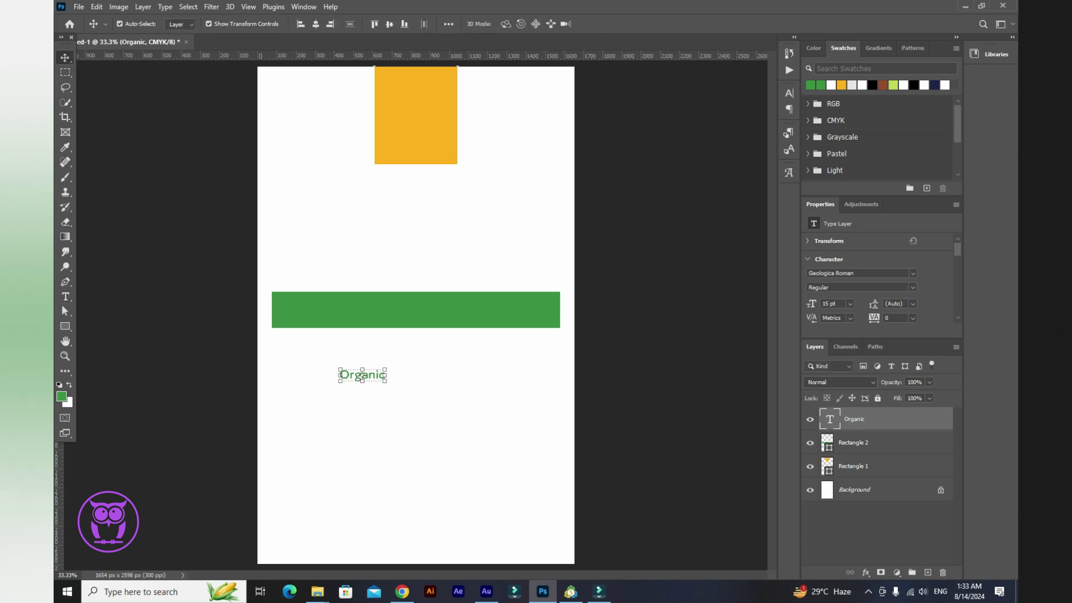
# Step: Set the "Organic" text's tracking to 800 and apply All Caps
pyautogui.scroll(-1, 880, 277)
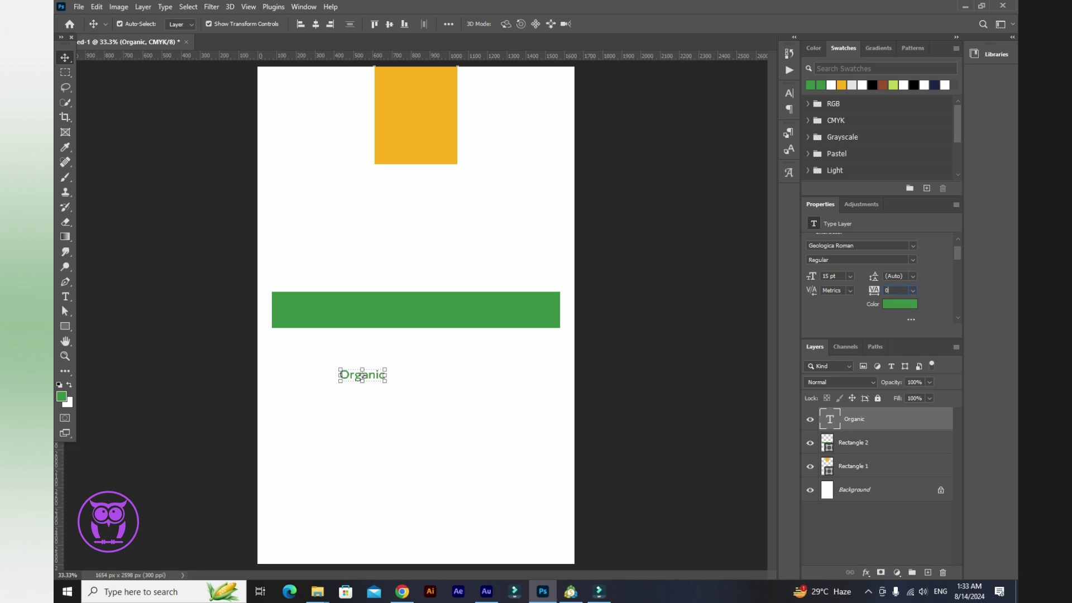
pyautogui.write('800')
pyautogui.press('Return')
pyautogui.scroll(-2, 880, 277)
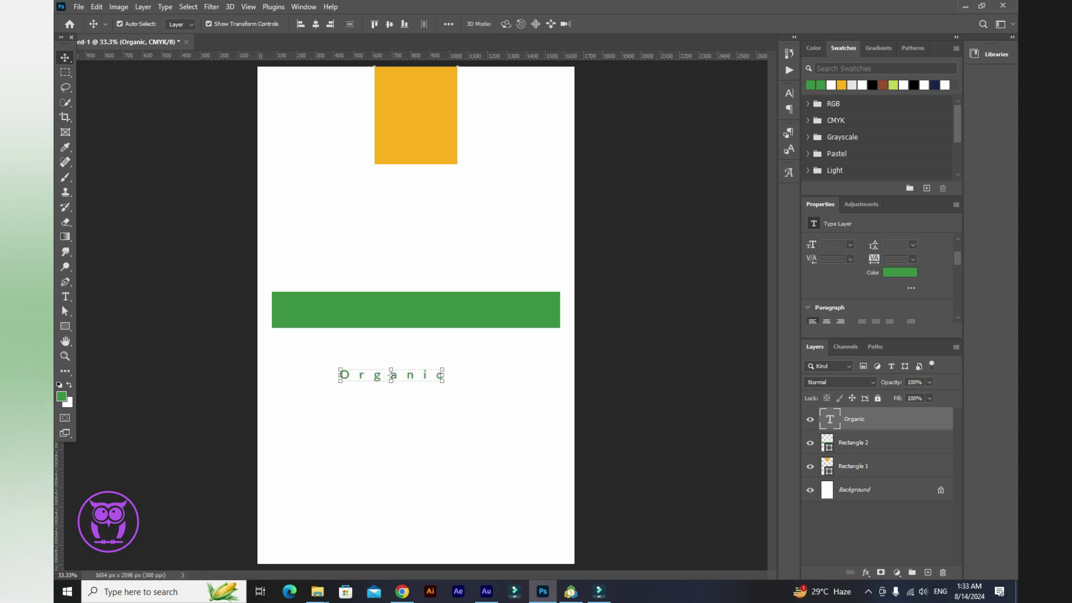
pyautogui.scroll(-2, 879, 277)
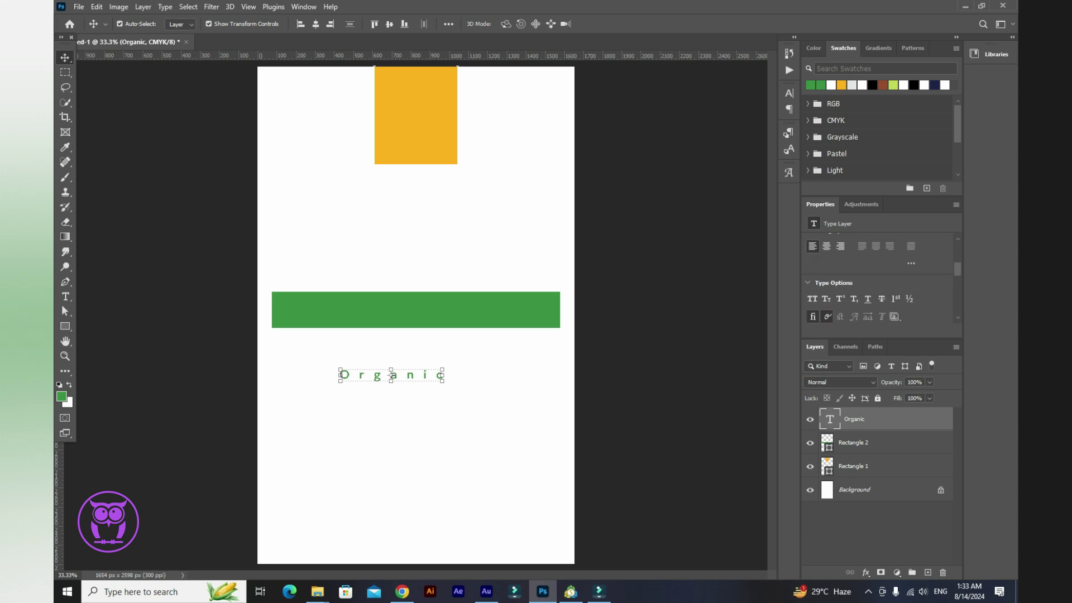
pyautogui.hotkey('ctrl', 'shift', 'k')
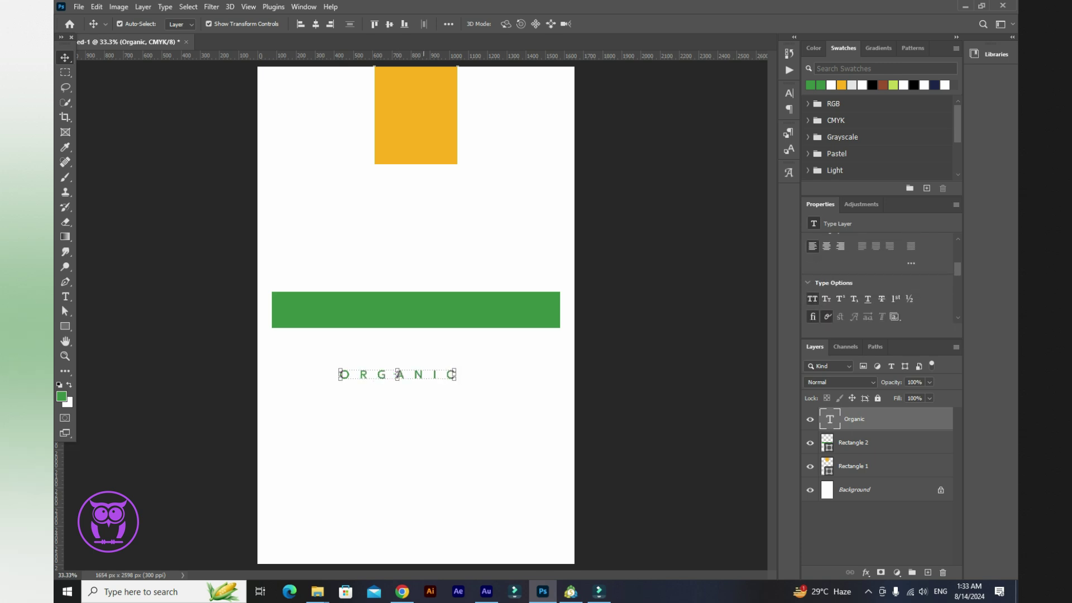
# Step: Move the "Organic" text onto the centre of the green bar and recolour it white
pyautogui.moveTo(398, 374); pyautogui.dragTo(415, 310)
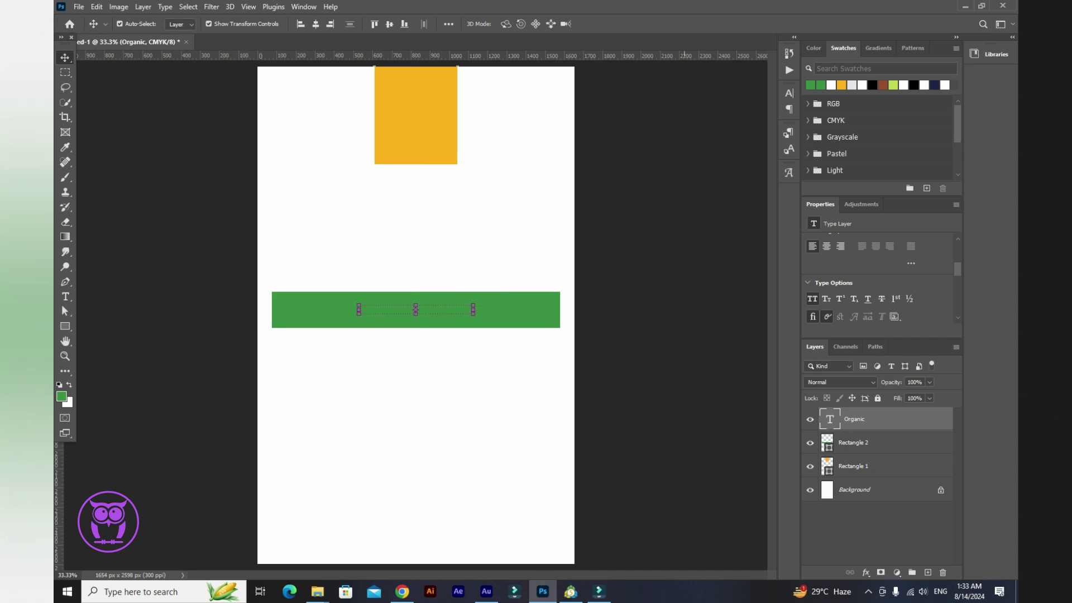
pyautogui.hotkey('ctrl', 'BackSpace')
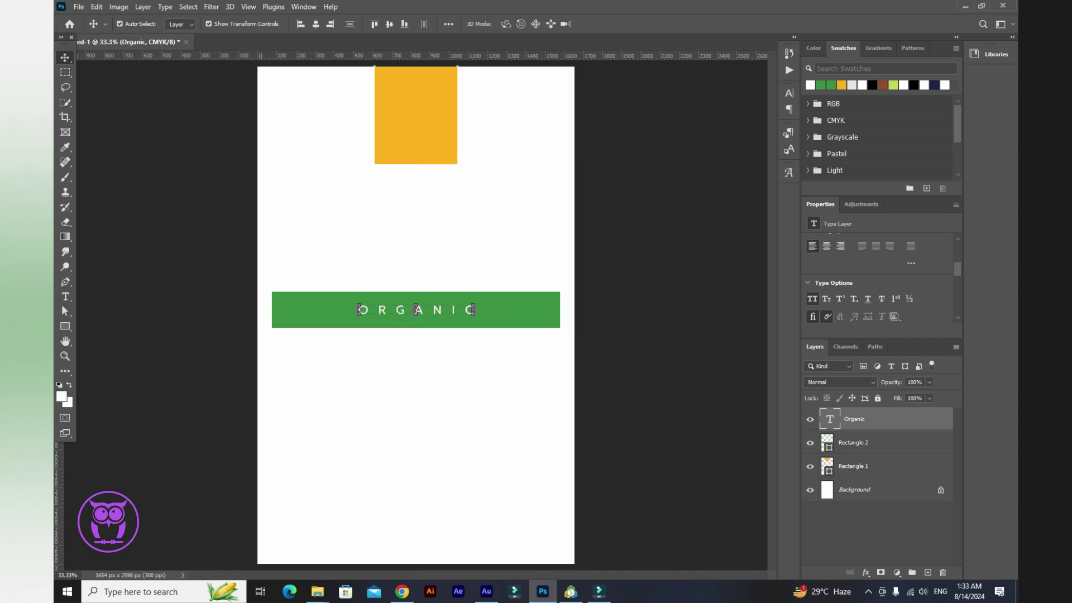
# Step: Enlarge the "Organic" text to 23 pt and set its tracking to 1000
pyautogui.scroll(1, 879, 278)
pyautogui.scroll(2, 879, 279)
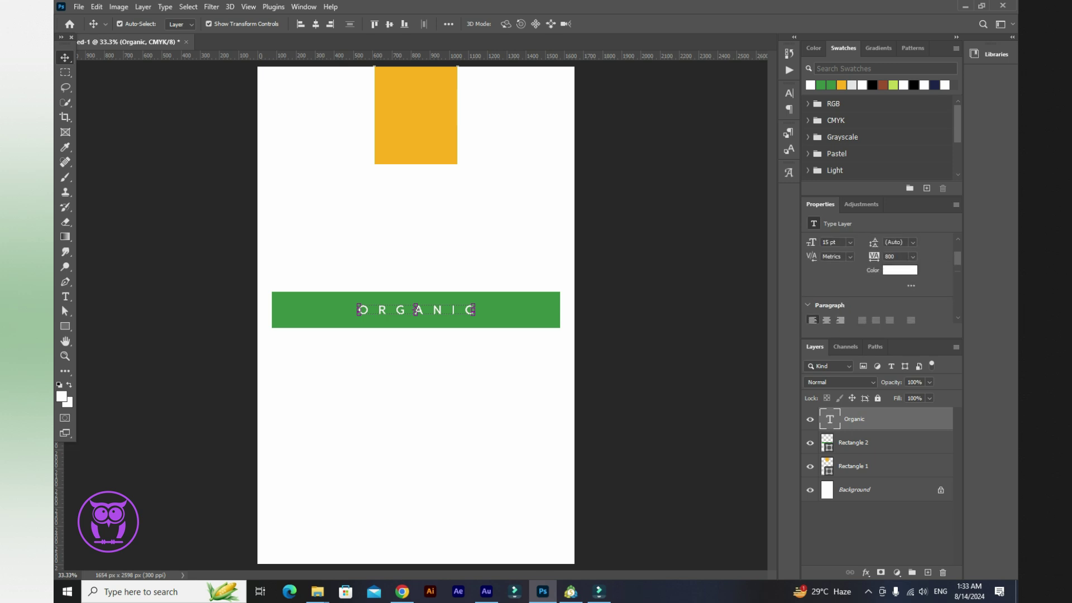
pyautogui.click(833, 242)
pyautogui.press('Up')
pyautogui.press('Up')
pyautogui.press('Up')
pyautogui.press('Up')
pyautogui.press('Up')
pyautogui.press('Up')
pyautogui.press('Up')
pyautogui.press('Up')
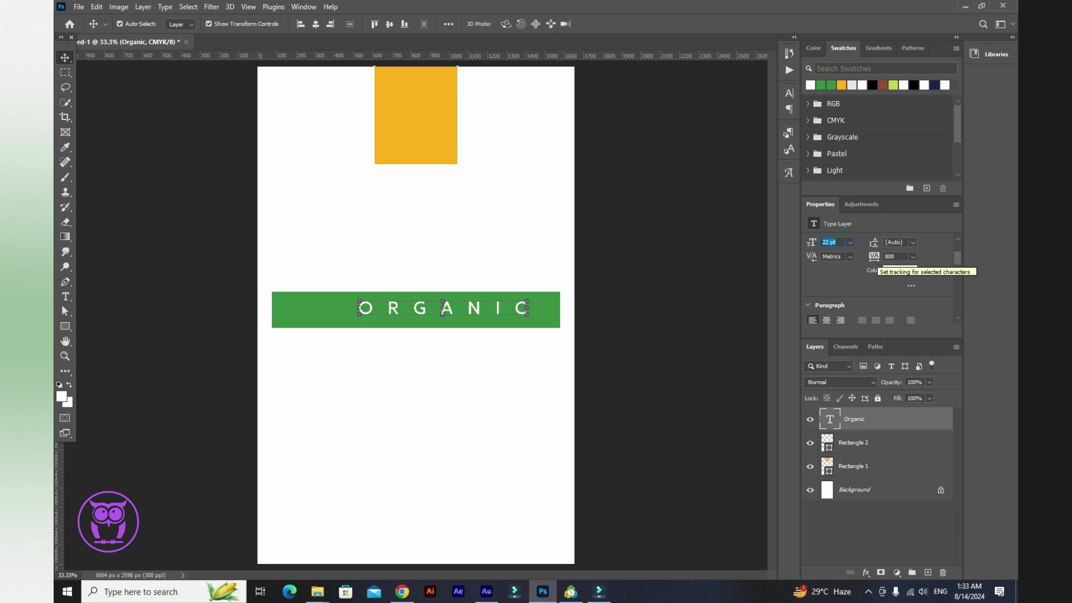
pyautogui.click(894, 256)
pyautogui.write('100')
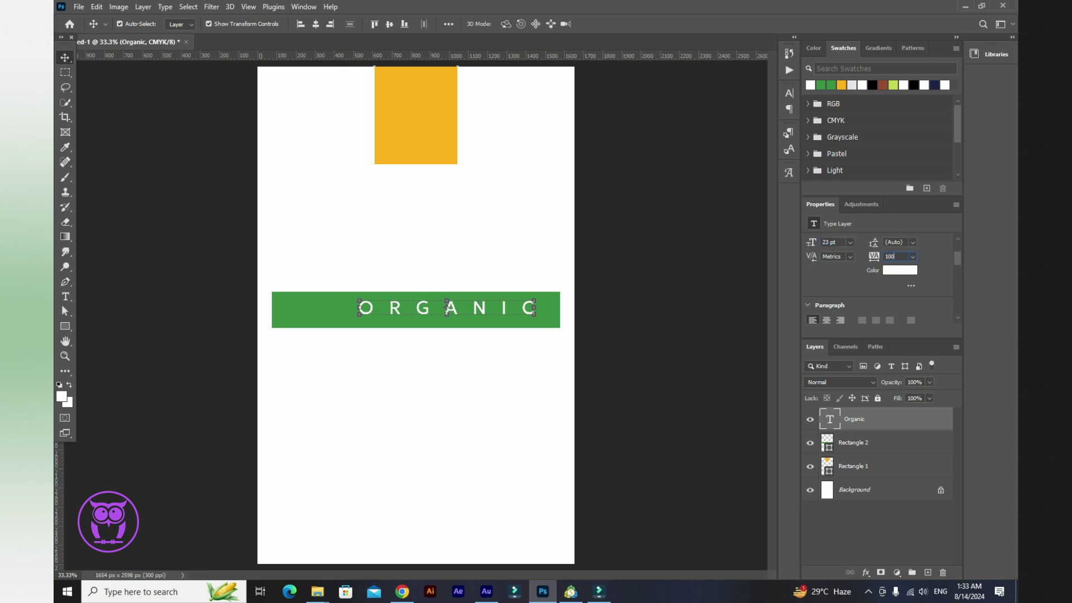
pyautogui.write('0')
pyautogui.press('Return')
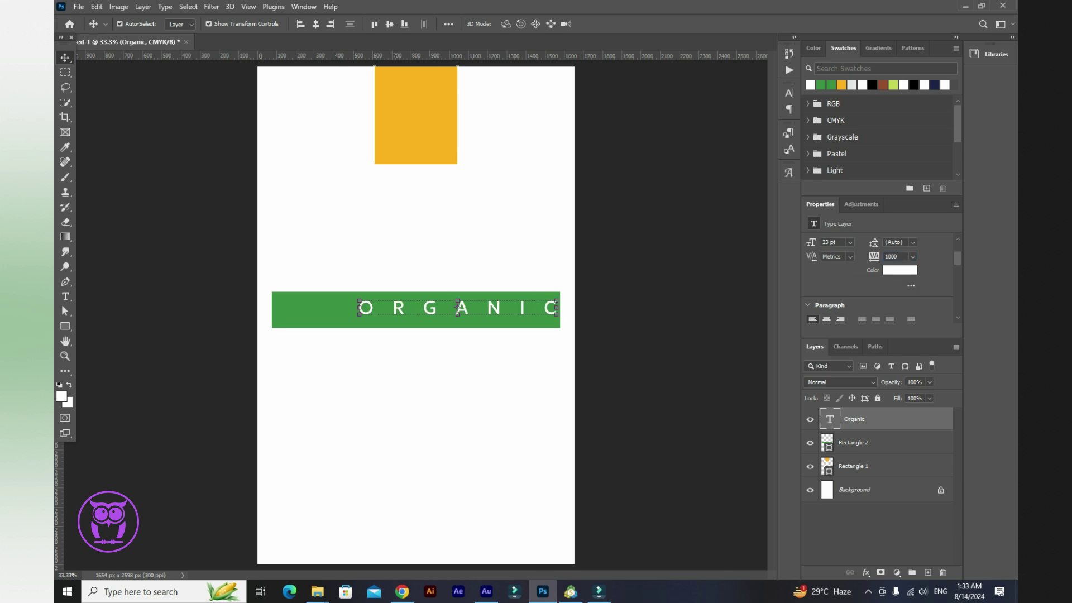
# Step: Centre the enlarged "Organic" text horizontally and vertically within the green bar and deselect it
pyautogui.moveTo(458, 307); pyautogui.dragTo(416, 308)
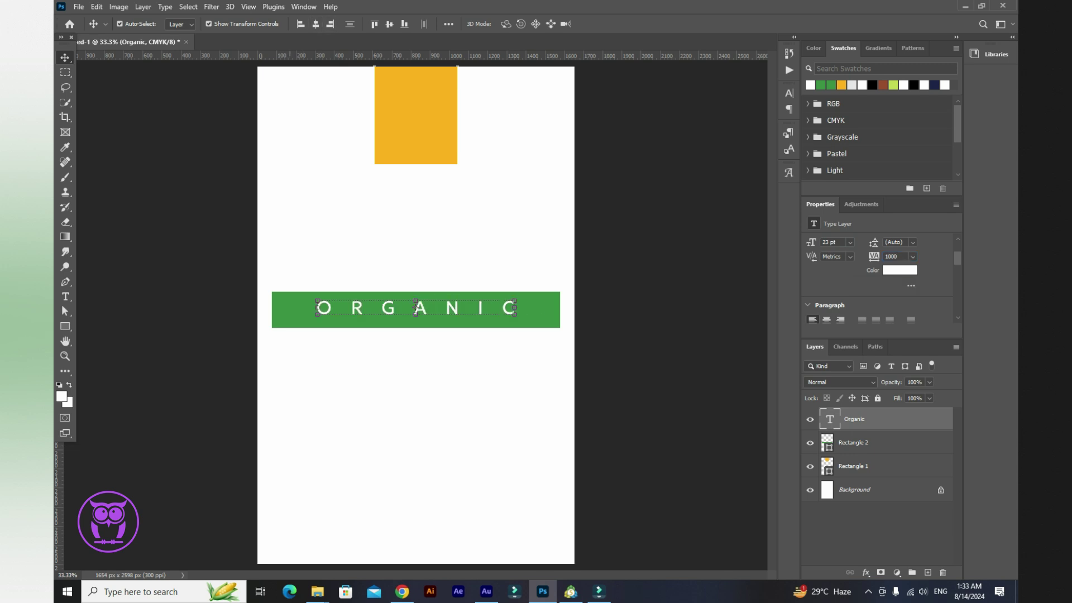
pyautogui.press('Down')
pyautogui.press('Down')
pyautogui.press('Down')
pyautogui.press('Down')
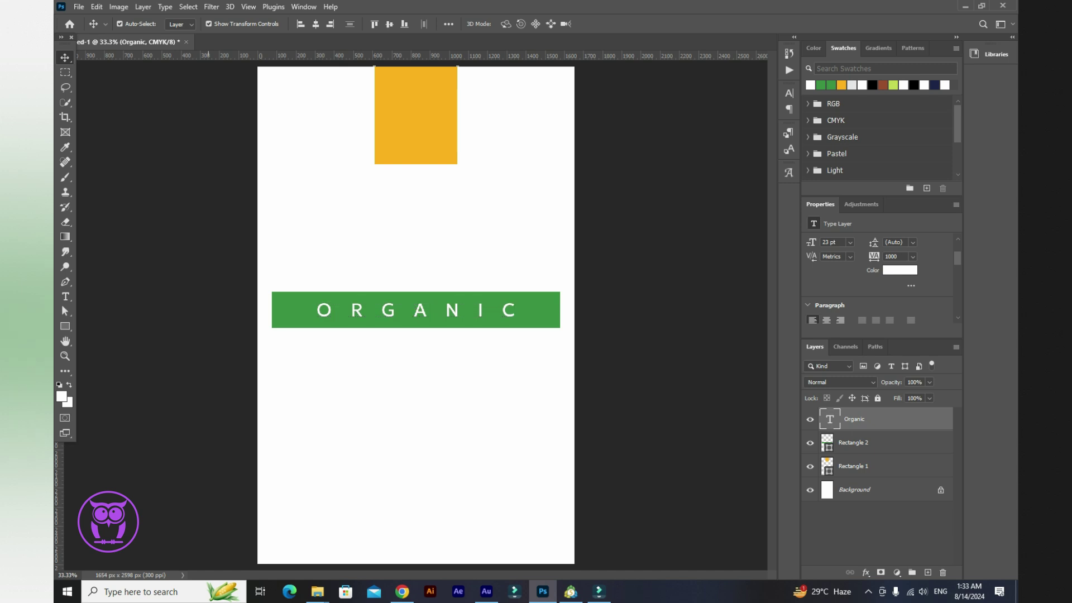
pyautogui.click(206, 308)
# Step: Add the text "Powder" below the green bar and colour it green
pyautogui.press('t')
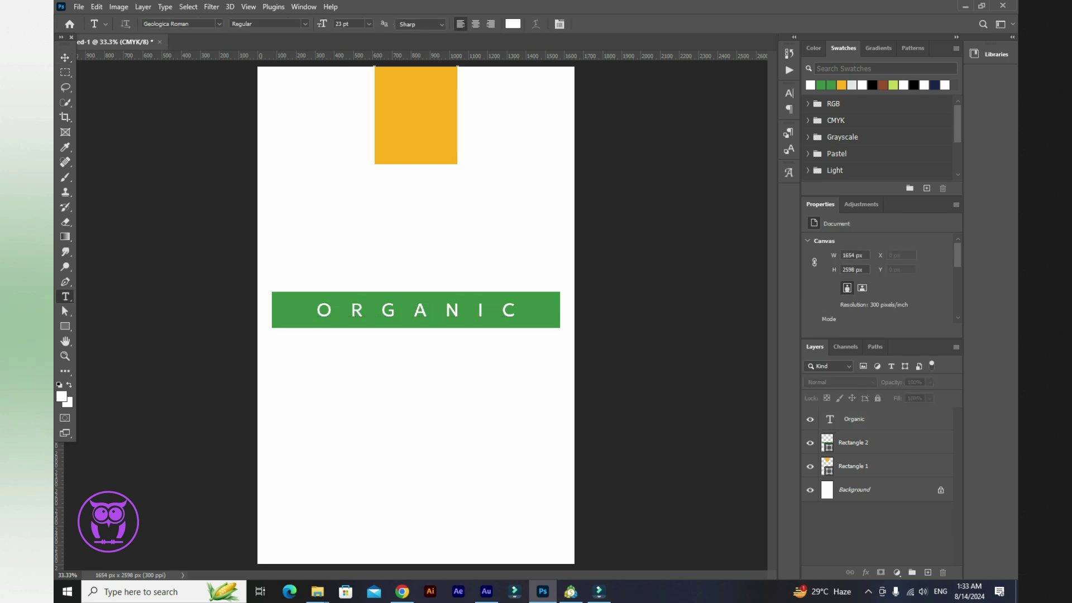
pyautogui.click(318, 388)
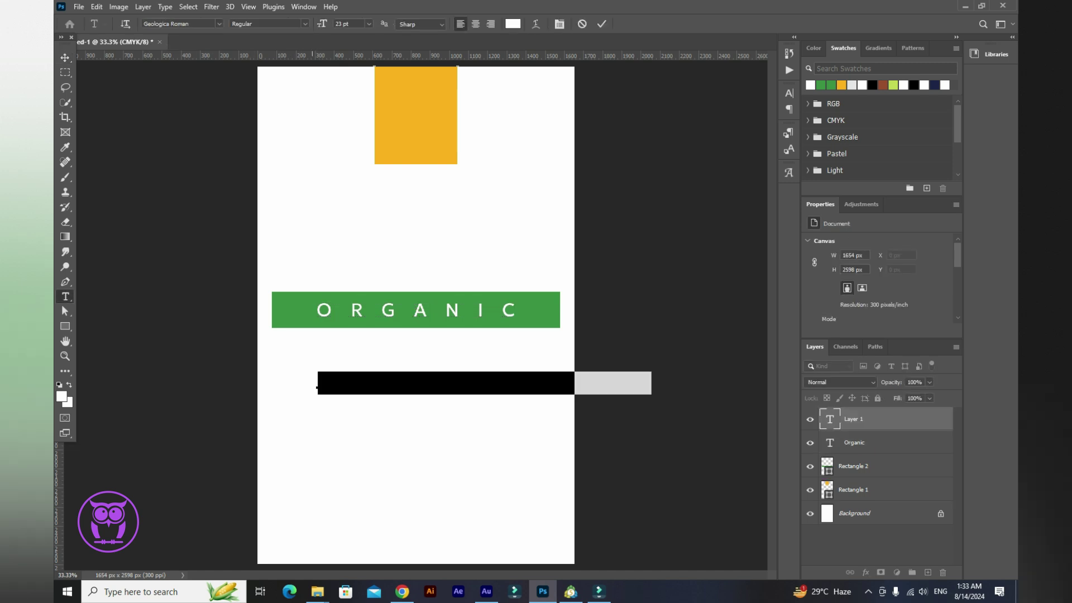
pyautogui.write('P')
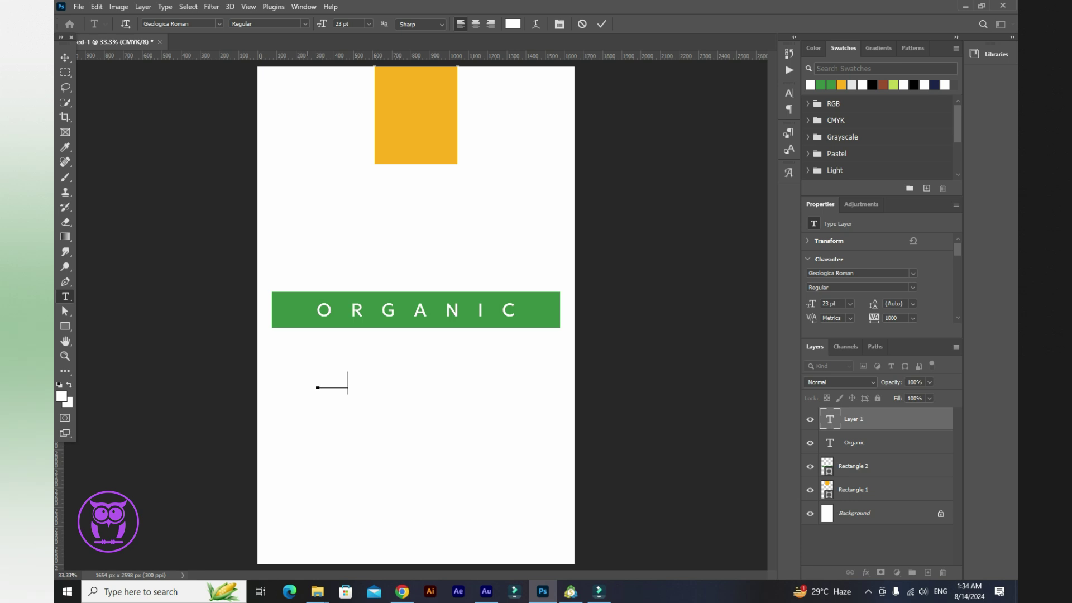
pyautogui.write('owder')
pyautogui.click(64, 58)
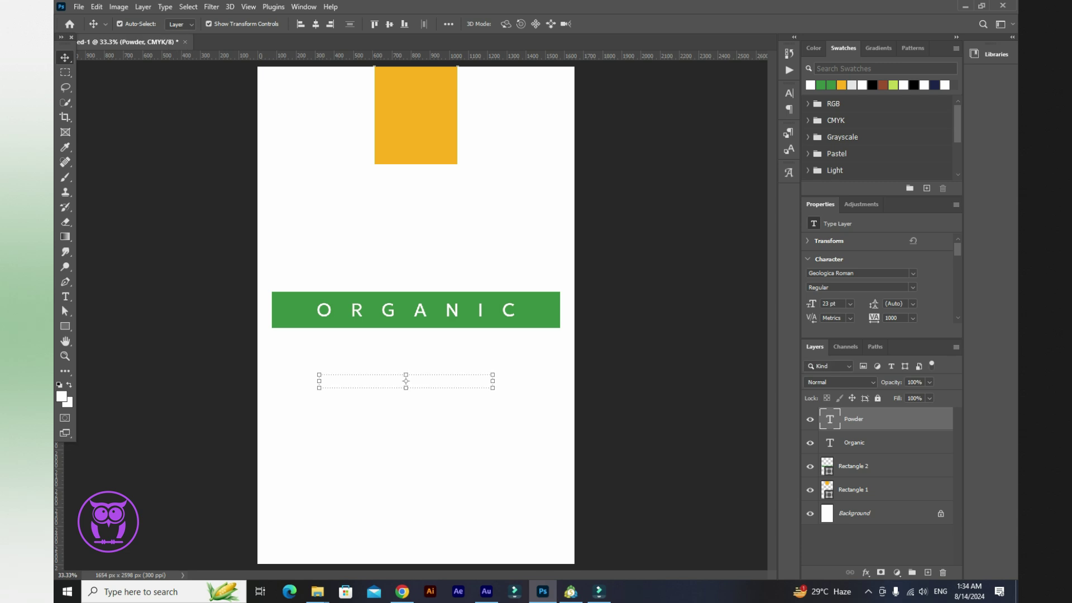
pyautogui.click(821, 85)
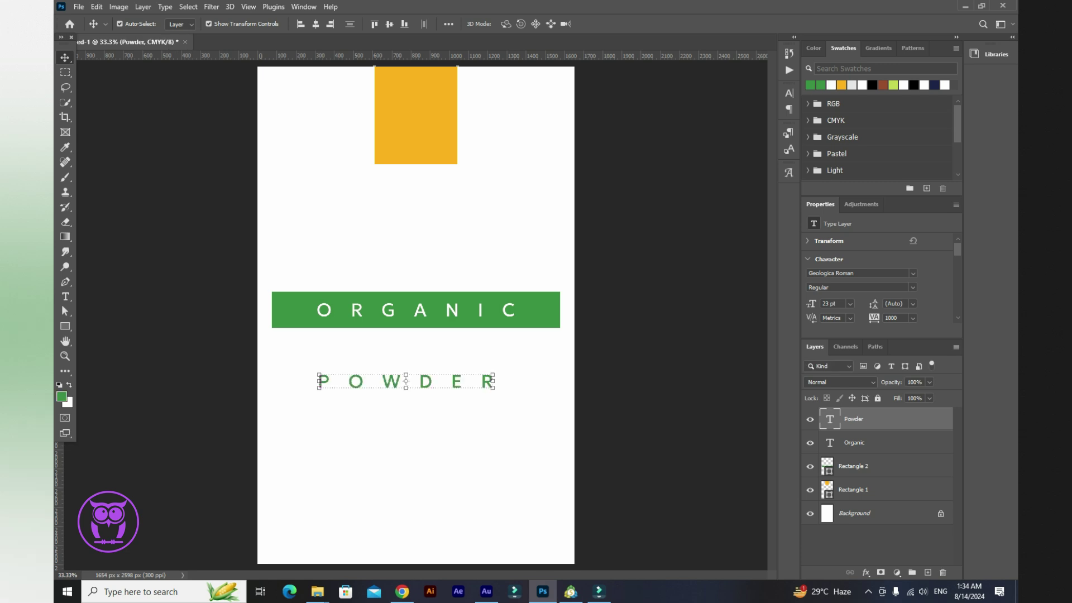
# Step: Set the "Powder" text's tracking to 100 and its font style to Bold
pyautogui.click(913, 318)
pyautogui.click(900, 444)
pyautogui.click(912, 287)
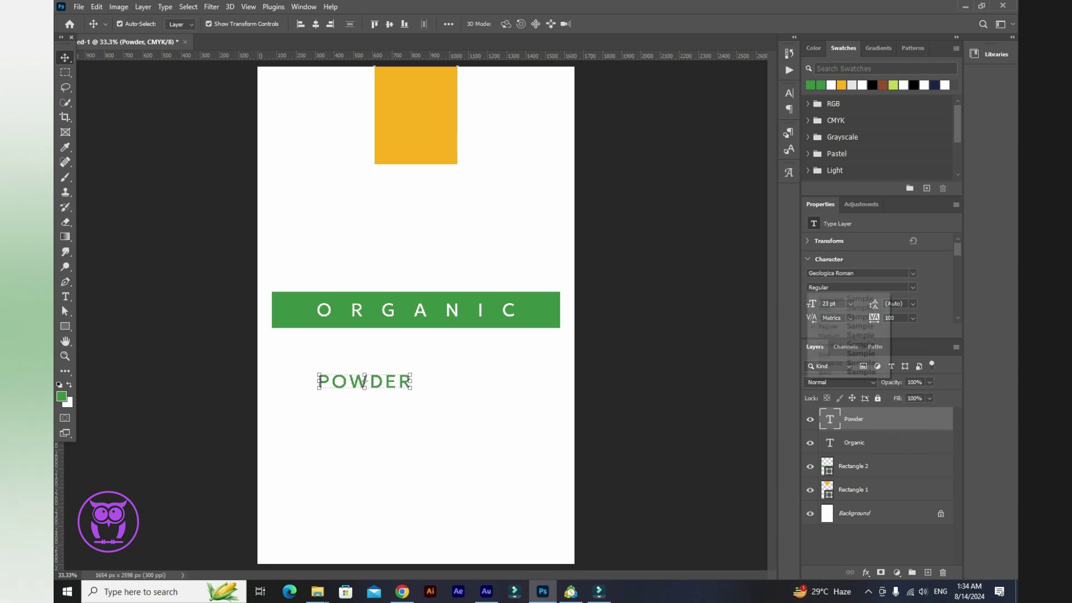
pyautogui.click(855, 354)
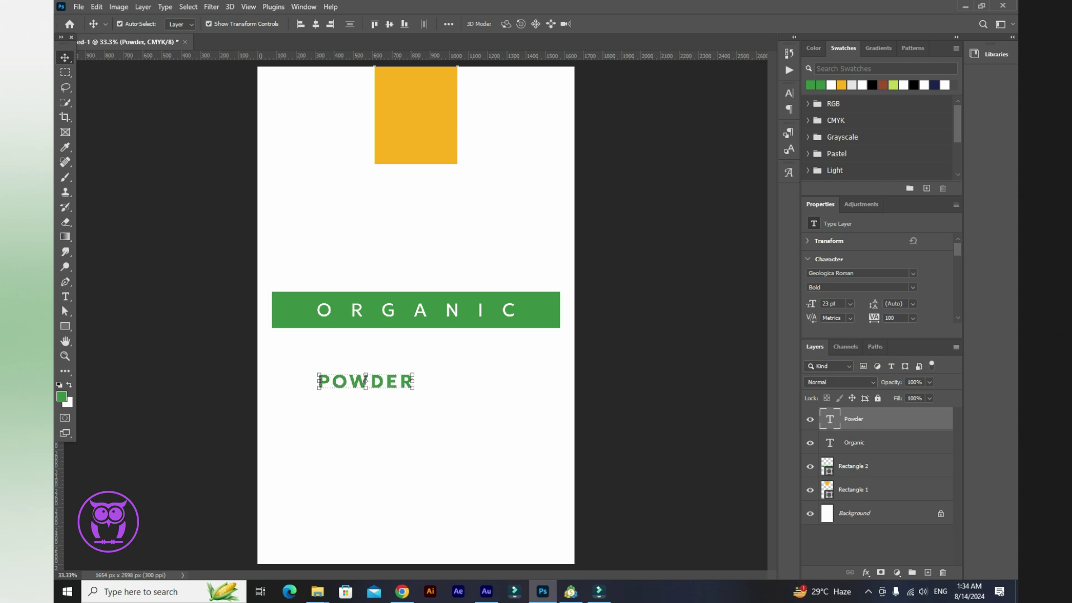
# Step: Place the "Powder" text horizontally centred on the page just beneath the green bar
pyautogui.moveTo(365, 382); pyautogui.dragTo(412, 352)
pyautogui.click(315, 23)
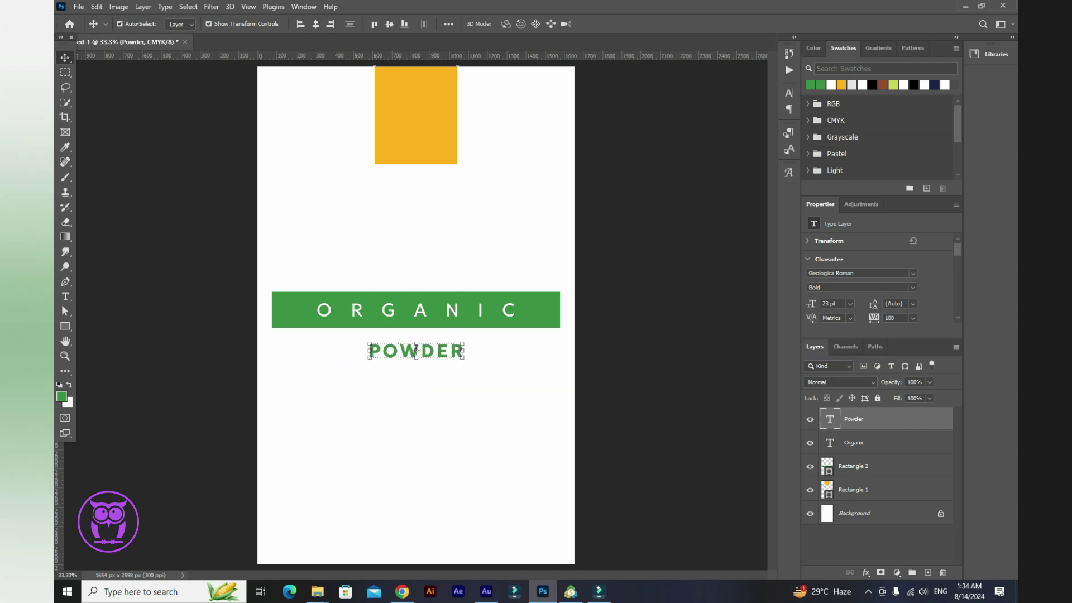
pyautogui.click(435, 235)
pyautogui.click(418, 351)
pyautogui.hotkey('shift', 'Up')
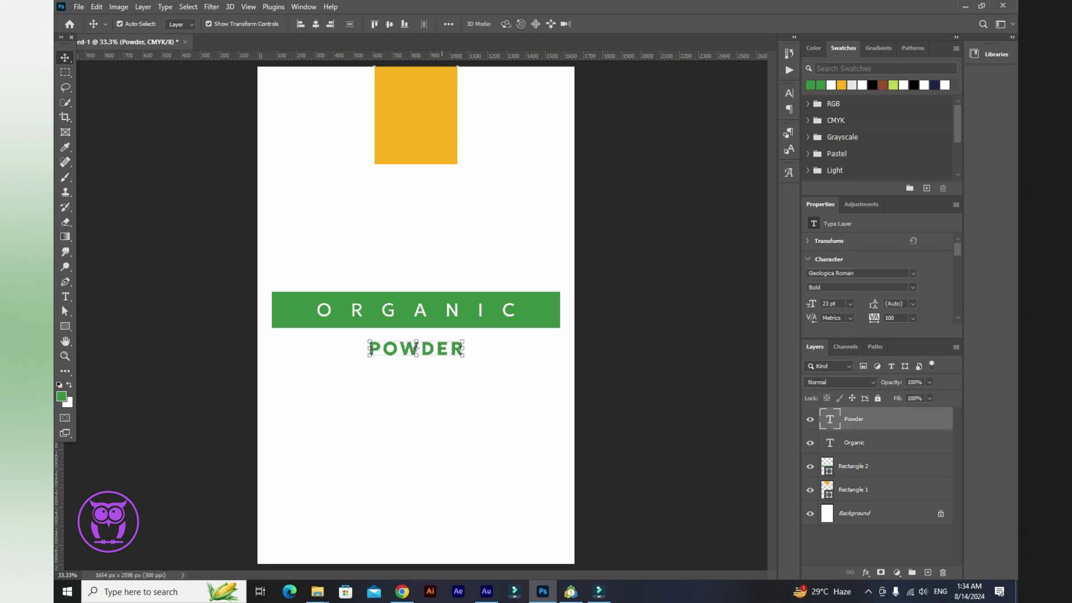
pyautogui.click(435, 234)
# Step: Add the text "Oragnge" in the blank area above the green bar
pyautogui.press('t')
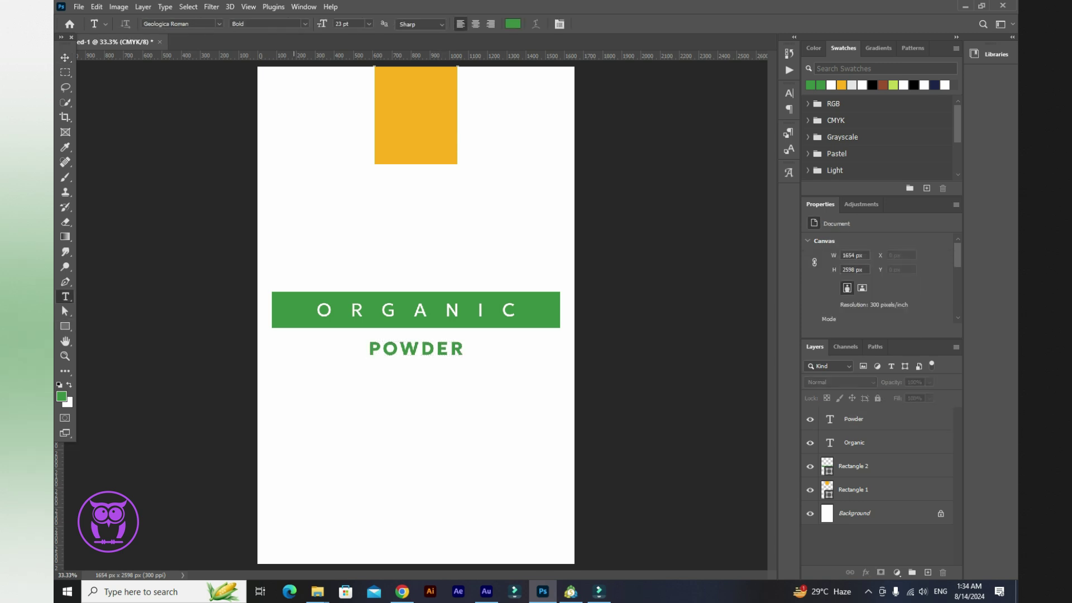
pyautogui.click(294, 234)
pyautogui.write('ORAG')
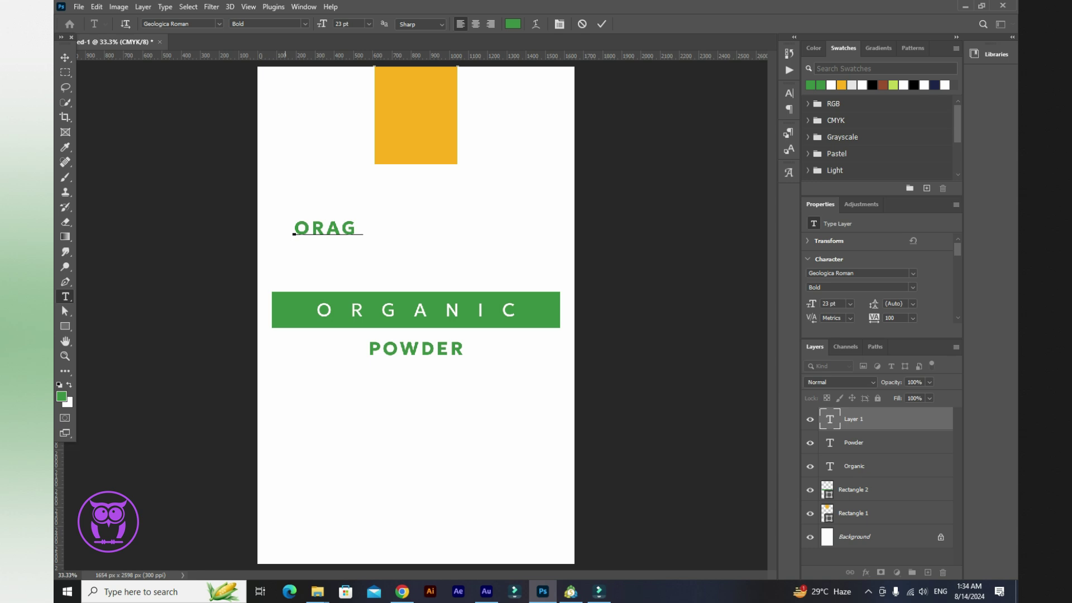
pyautogui.write('NGE')
pyautogui.hotkey('ctrl', 'Return')
pyautogui.press('v')
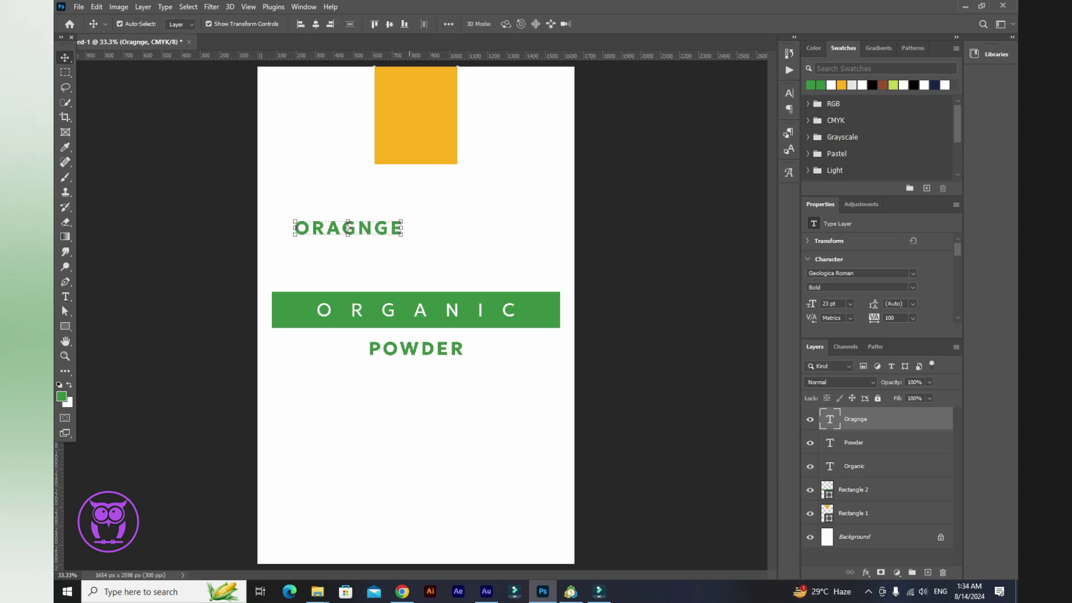
# Step: Change the "Oragnge" text's font to Ananda and turn off All Caps
pyautogui.click(913, 273)
pyautogui.press('Down')
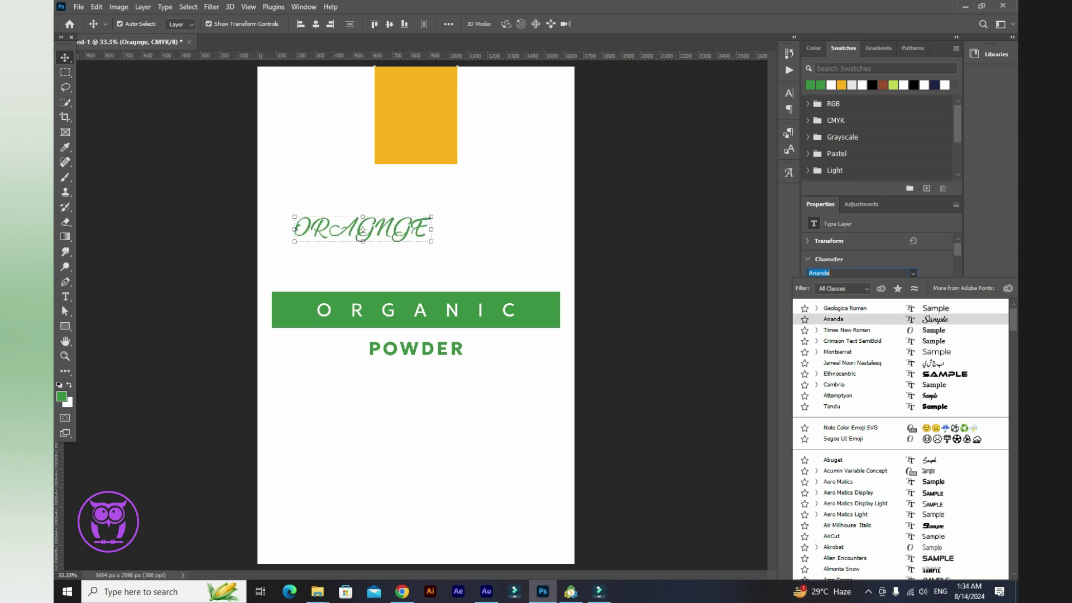
pyautogui.press('Return')
pyautogui.scroll(-5, 880, 279)
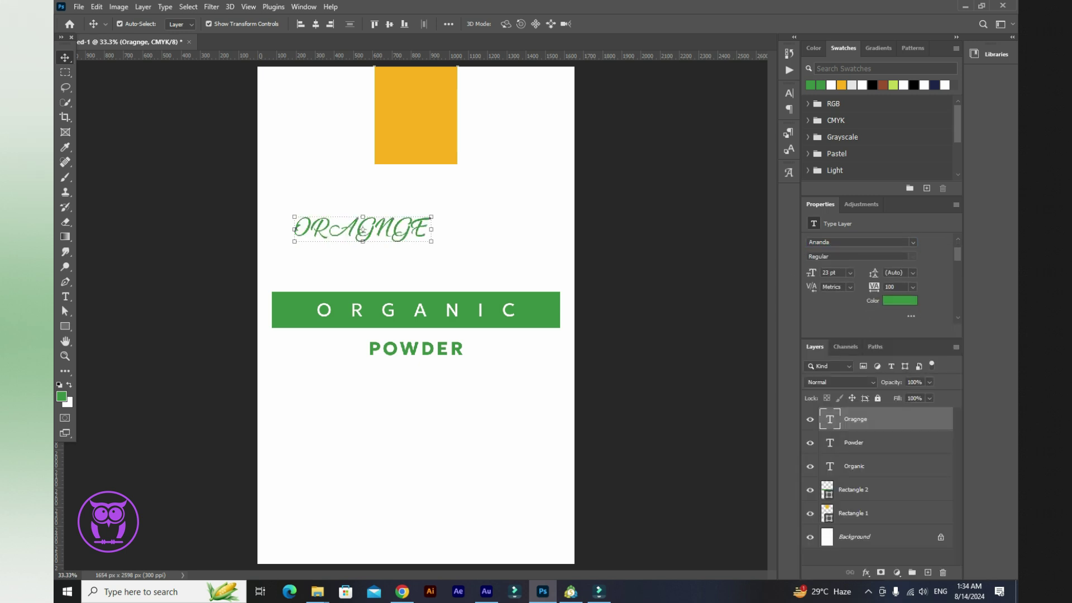
pyautogui.scroll(-2, 879, 279)
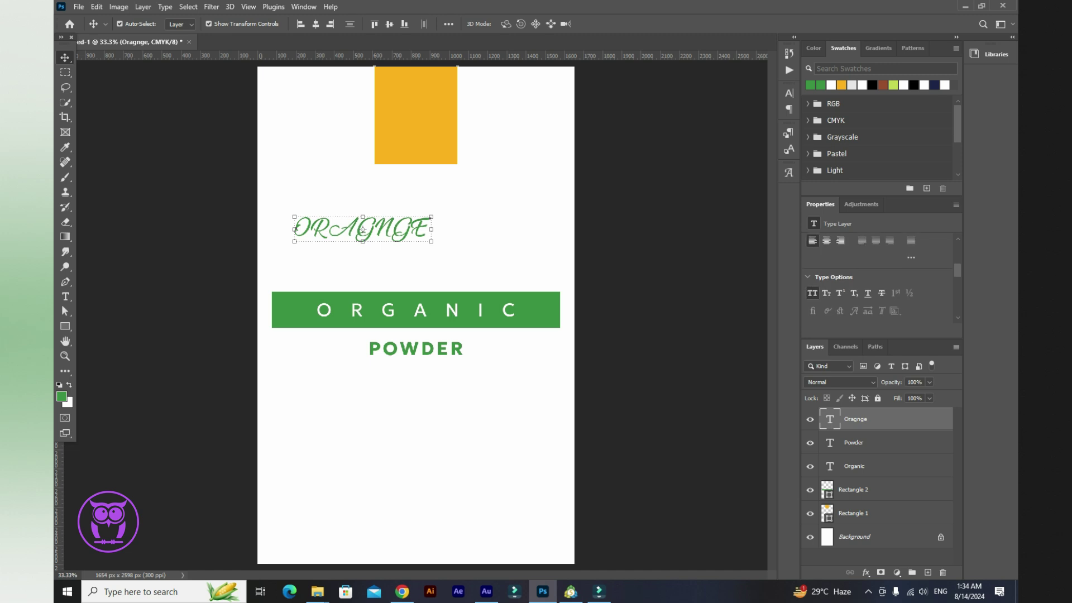
pyautogui.click(813, 285)
# Step: Enlarge the "Oragnge" text to fill the space just above the green bar and colour it yellow-orange
pyautogui.moveTo(374, 241); pyautogui.dragTo(460, 282)
pyautogui.moveTo(428, 248); pyautogui.dragTo(472, 235)
pyautogui.click(623, 23)
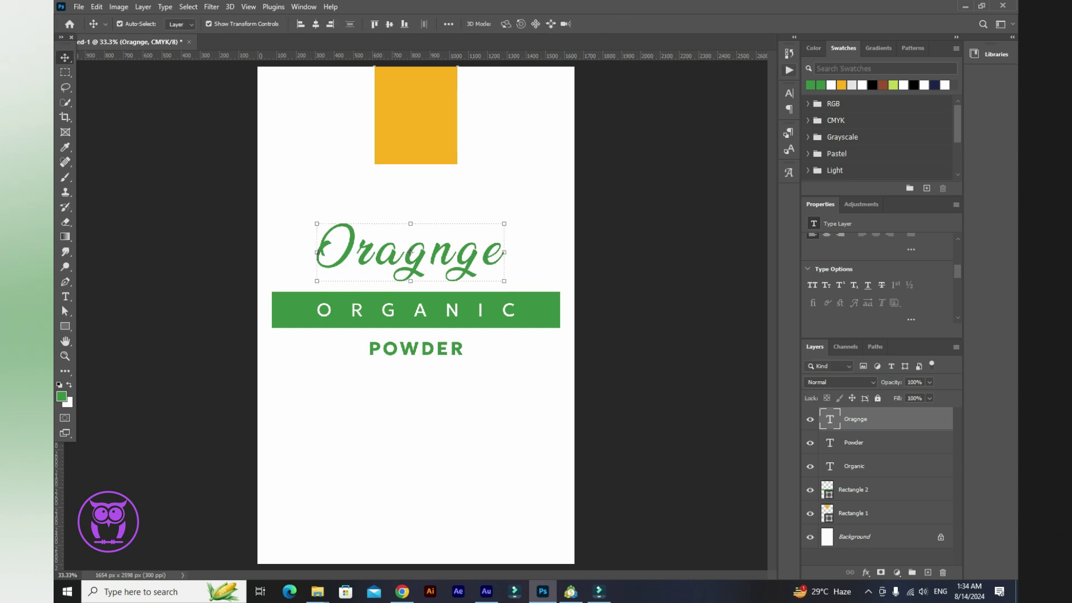
pyautogui.click(841, 85)
pyautogui.moveTo(468, 252); pyautogui.dragTo(473, 249)
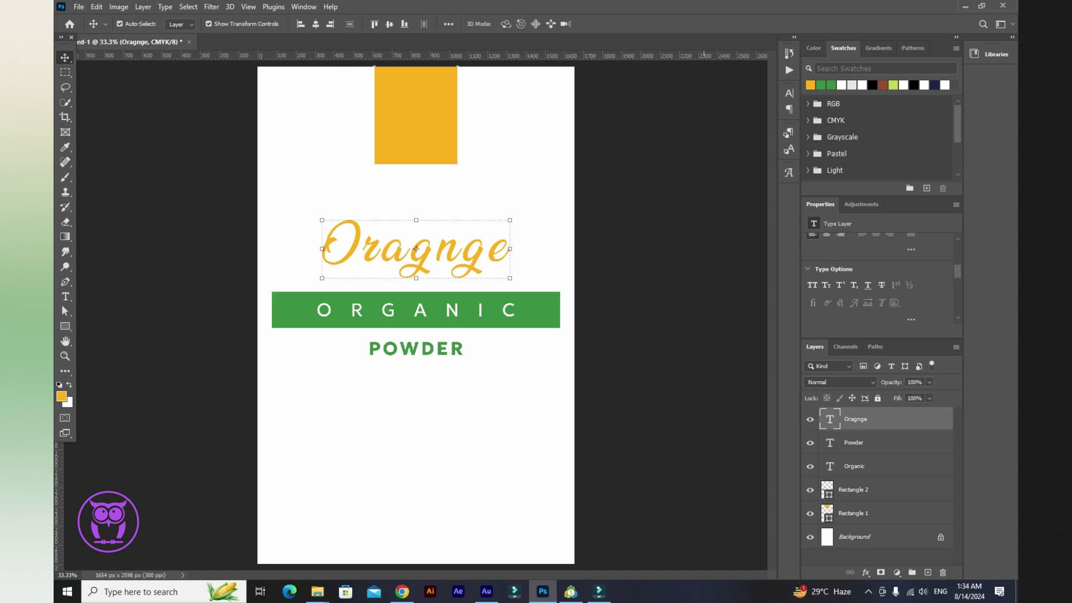
# Step: Add a 13 px green outside Stroke to the "Oragnge" text, then centre the text horizontally on the page
pyautogui.press('h')
pyautogui.doubleClick(905, 419)
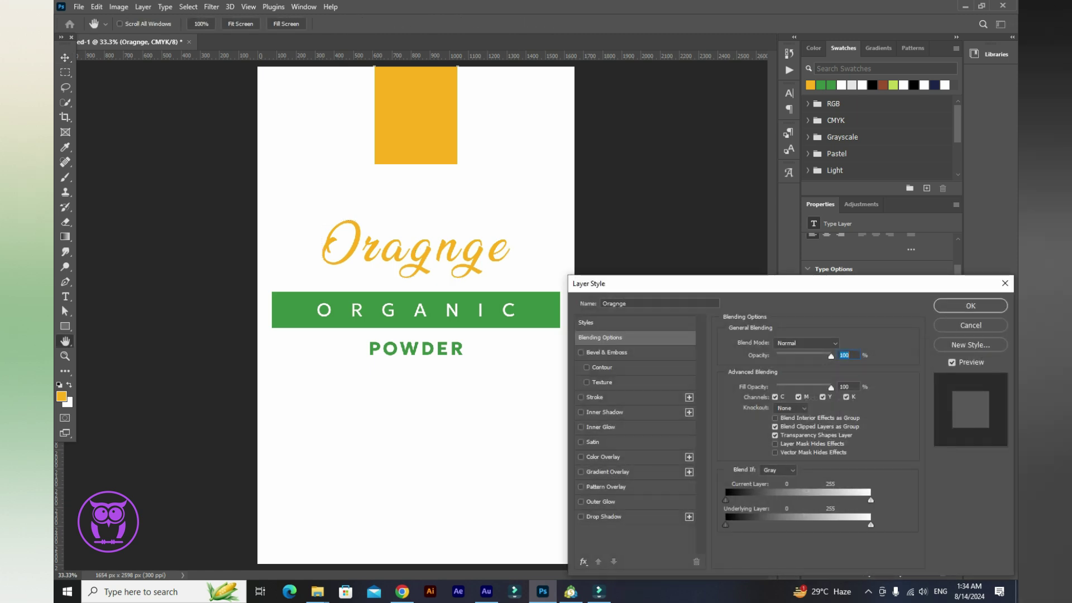
pyautogui.click(595, 397)
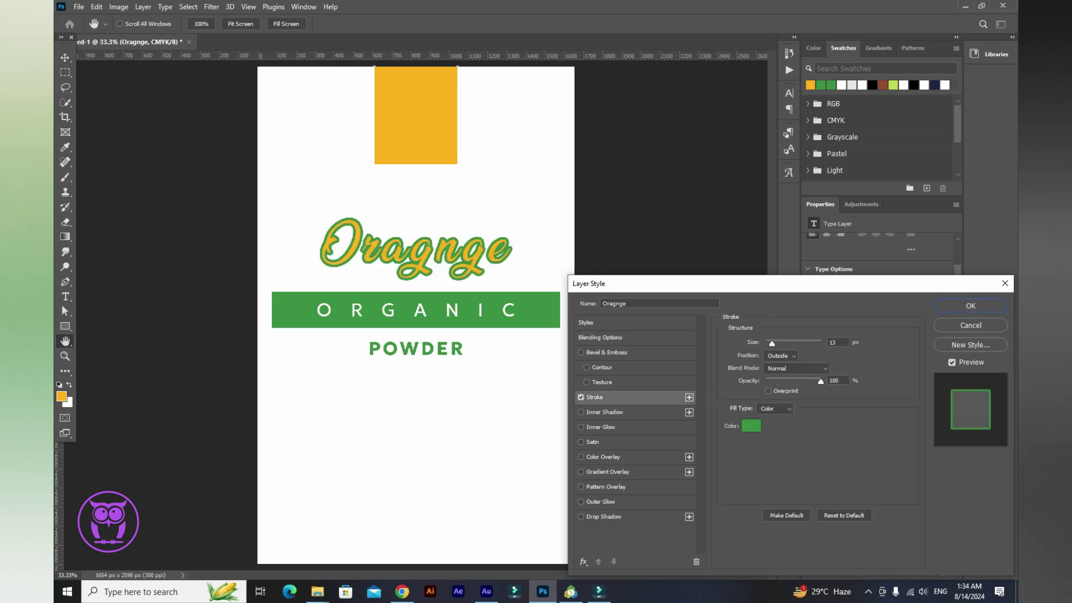
pyautogui.press('Return')
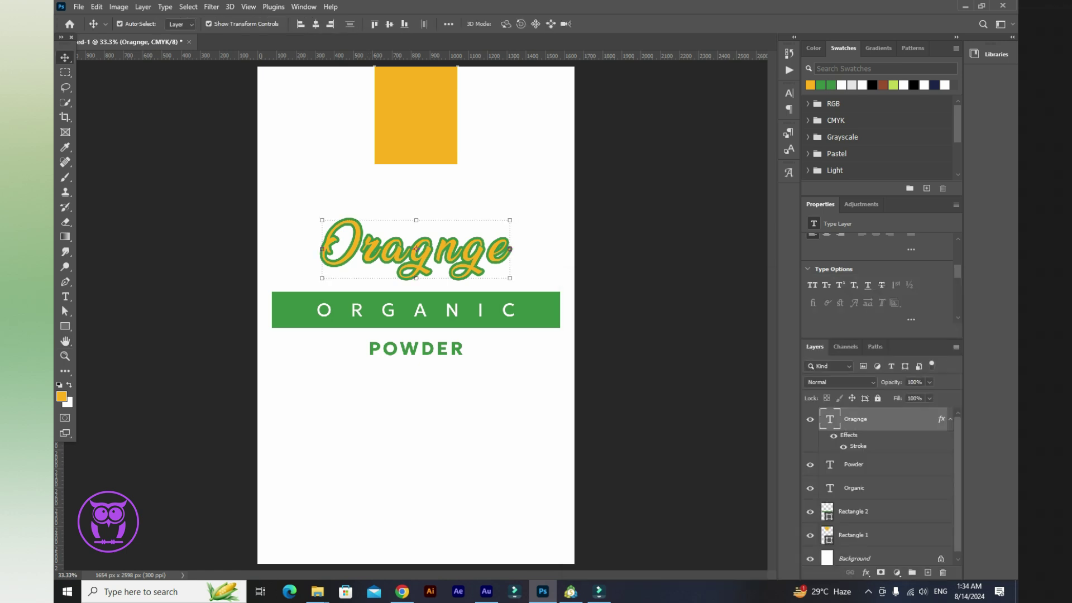
pyautogui.click(316, 24)
pyautogui.click(209, 168)
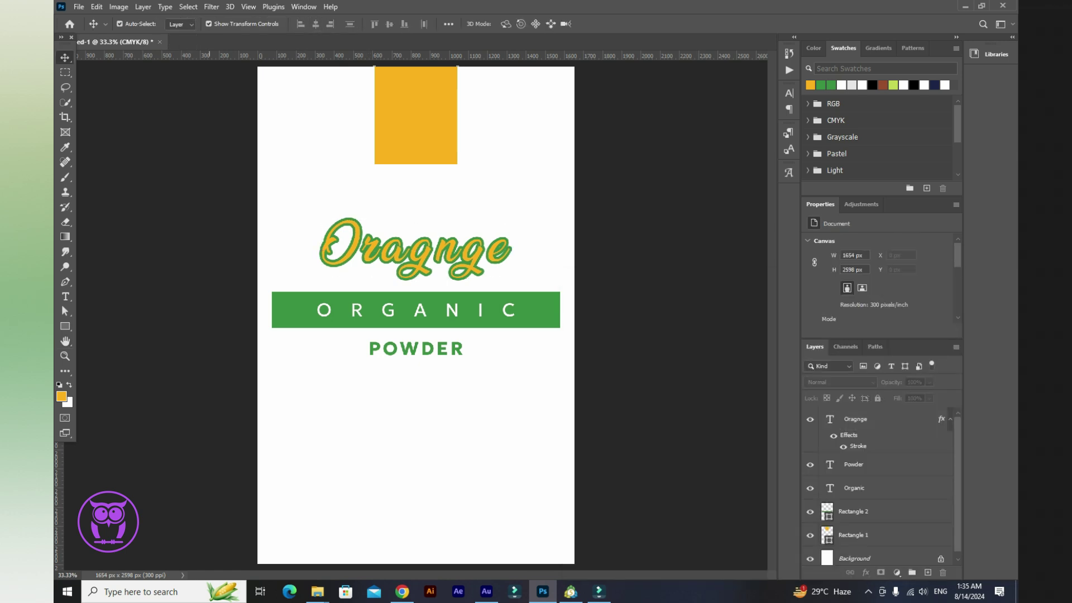
# Step: Place the embedded eco-friendly image inside the orange rectangle at the page top, scaled to about 221 x 260 px
pyautogui.click(79, 7)
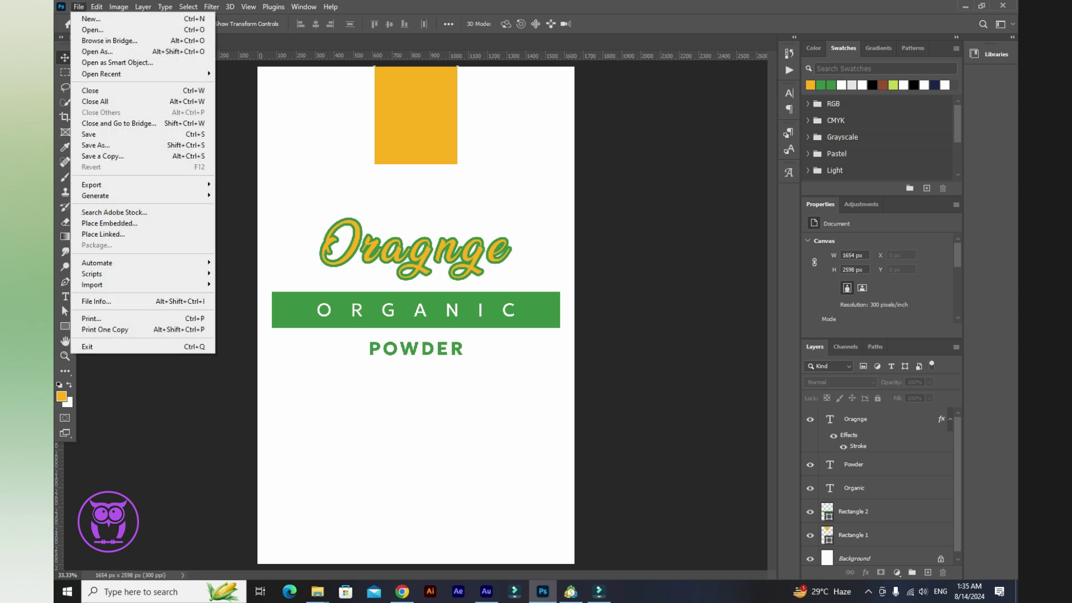
pyautogui.click(110, 223)
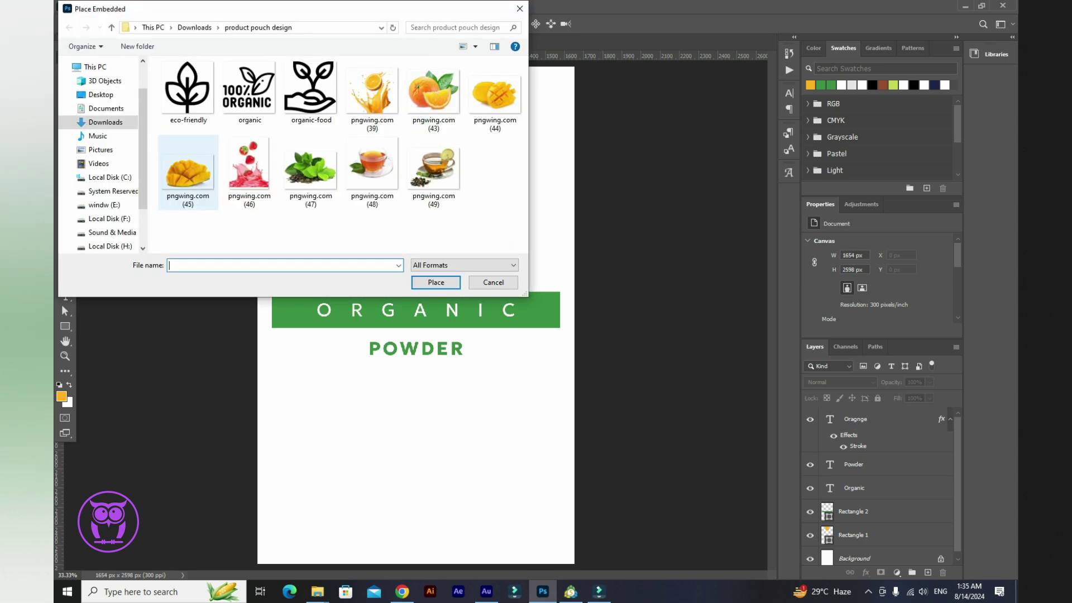
pyautogui.click(188, 92)
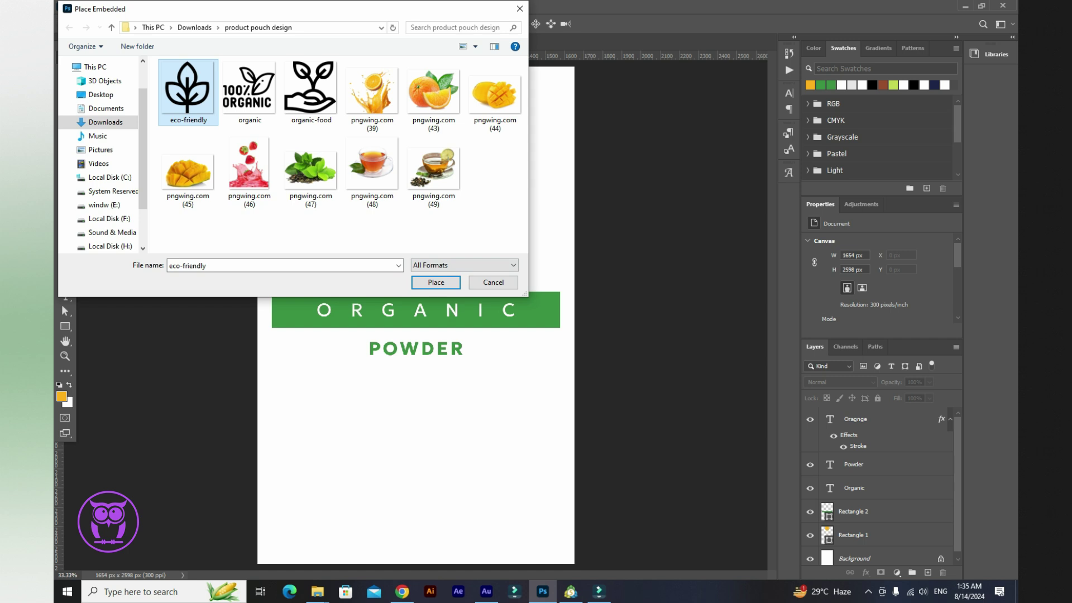
pyautogui.press('Return')
pyautogui.moveTo(569, 468); pyautogui.dragTo(415, 124)
pyautogui.click(623, 24)
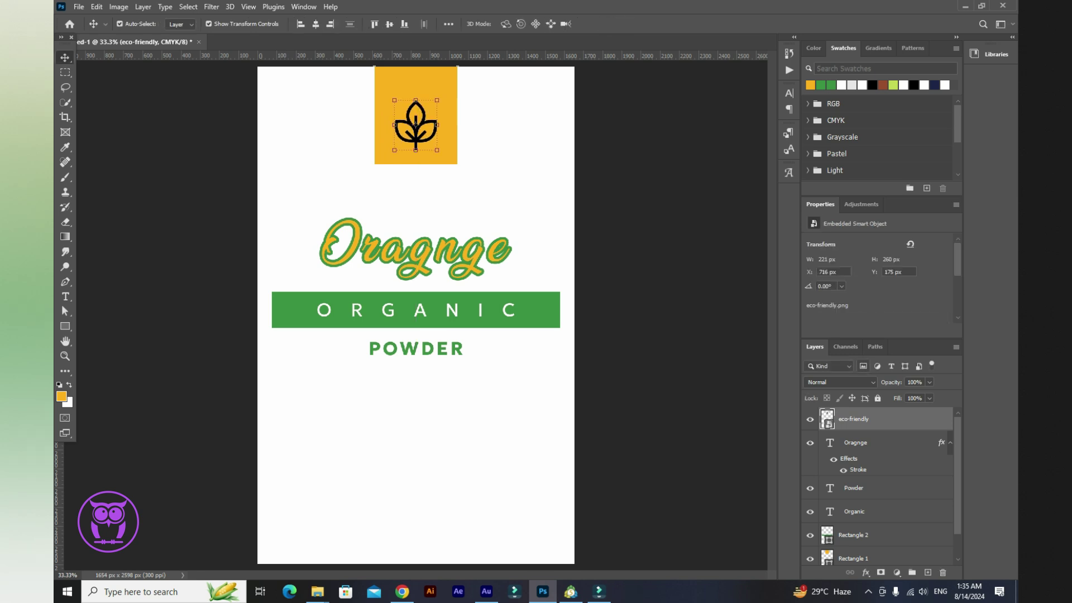
# Step: Apply a white Color Overlay with Lighten blending at 100% opacity to the leaf icon and deselect it
pyautogui.doubleClick(894, 419)
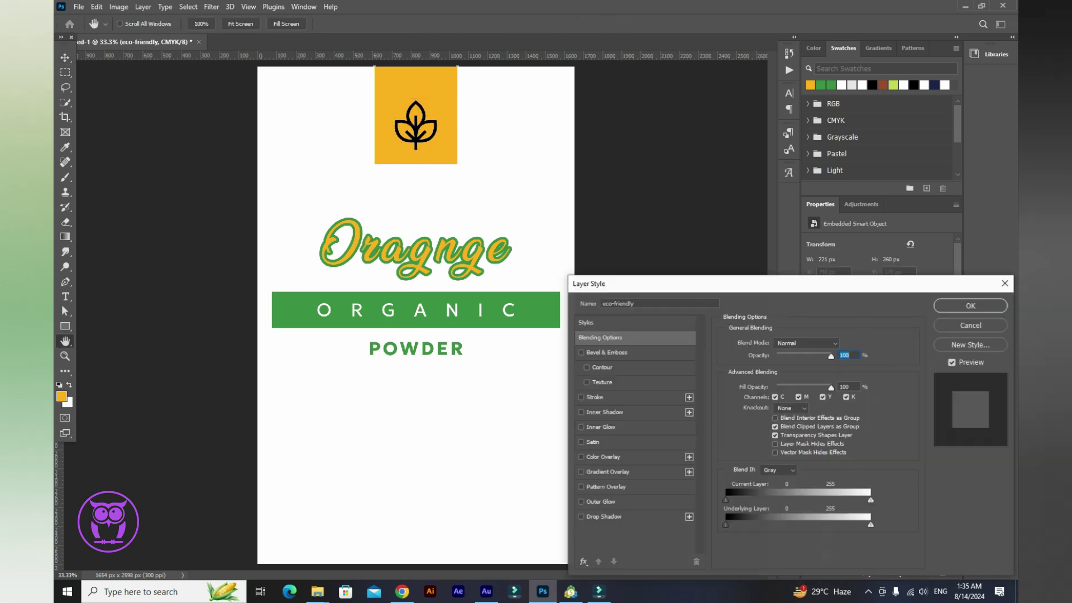
pyautogui.click(603, 457)
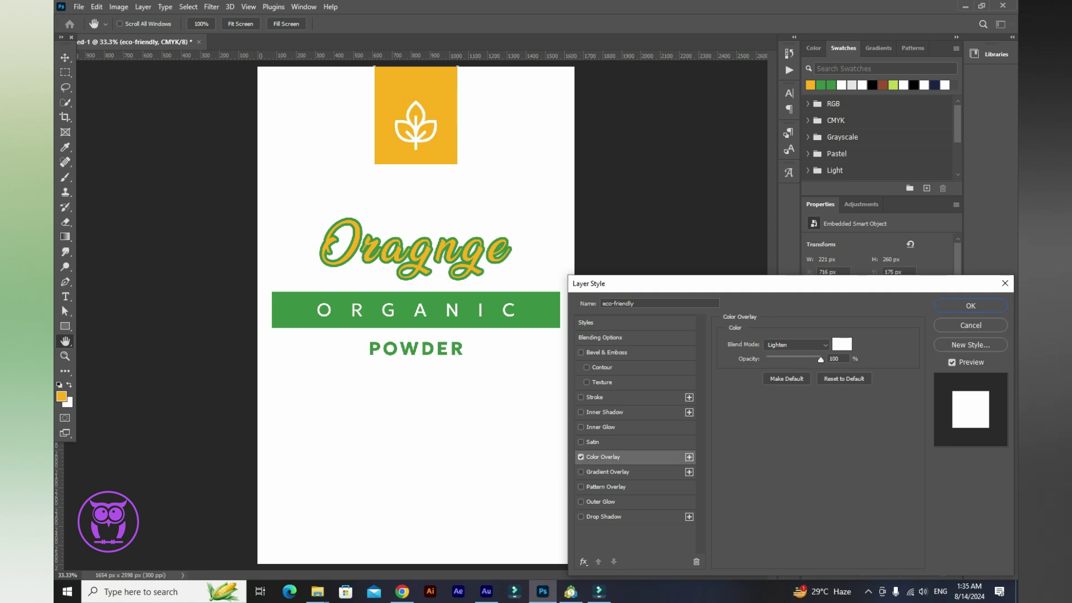
pyautogui.click(971, 305)
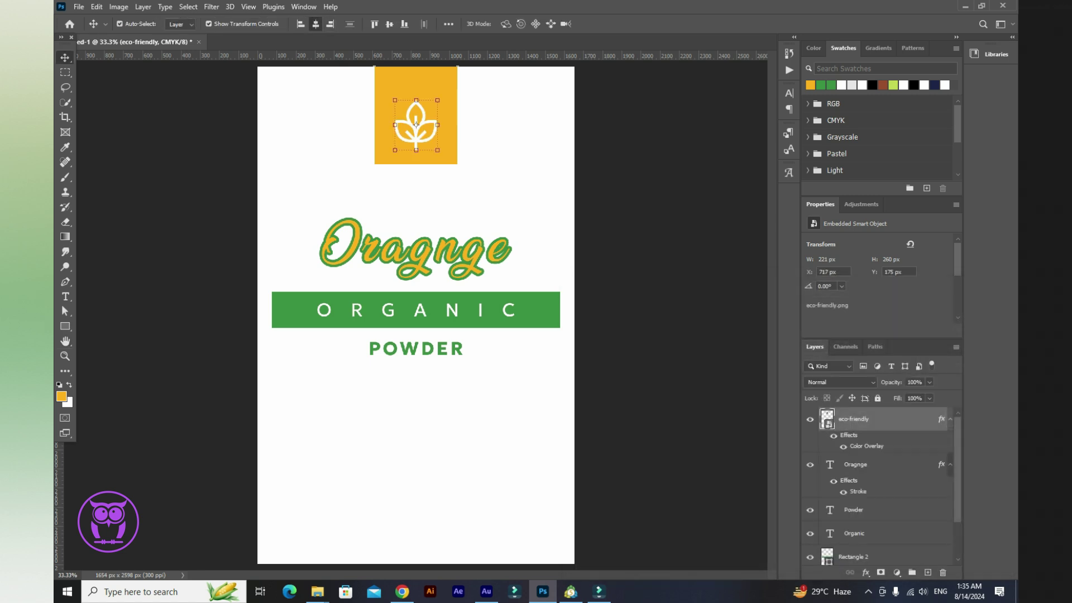
pyautogui.click(201, 112)
# Step: Place the embedded orange image pngwing.com (43) in the page's upper-right corner, scaled to about 602 x 472 px
pyautogui.click(78, 7)
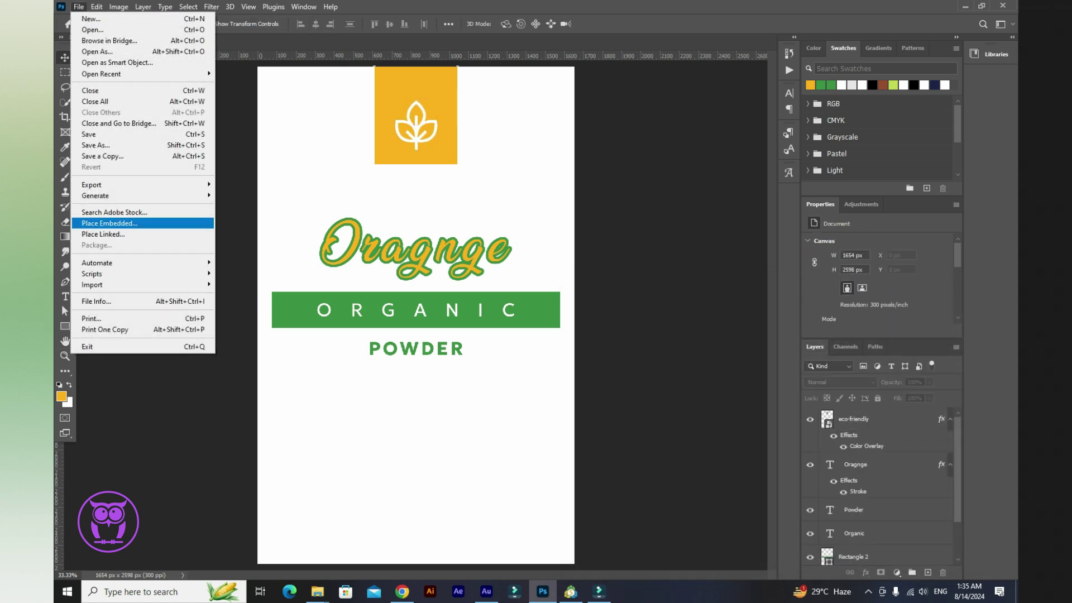
pyautogui.click(109, 222)
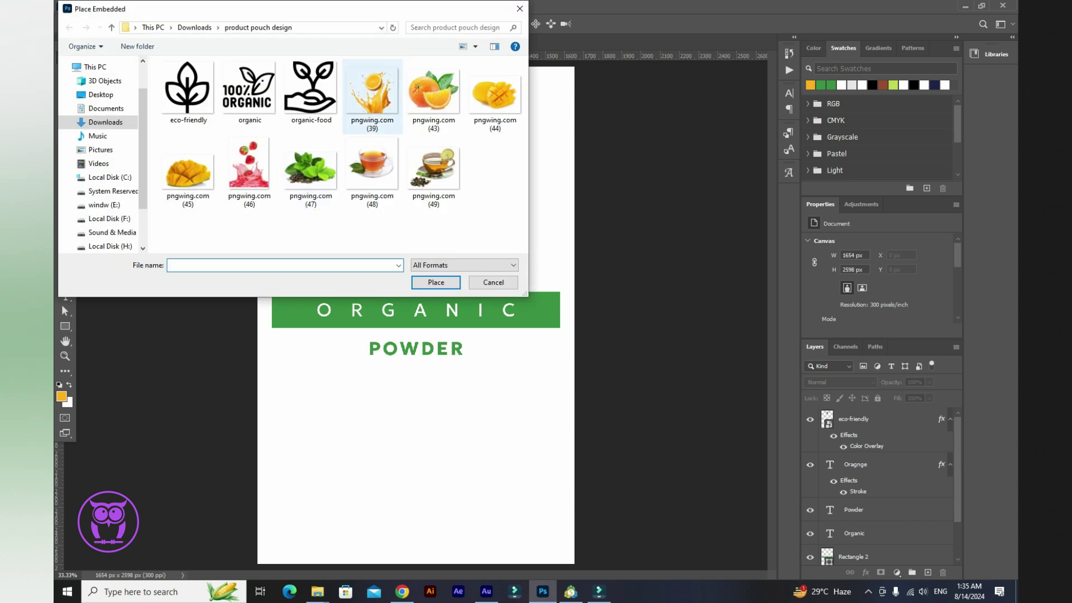
pyautogui.click(434, 96)
pyautogui.press('Return')
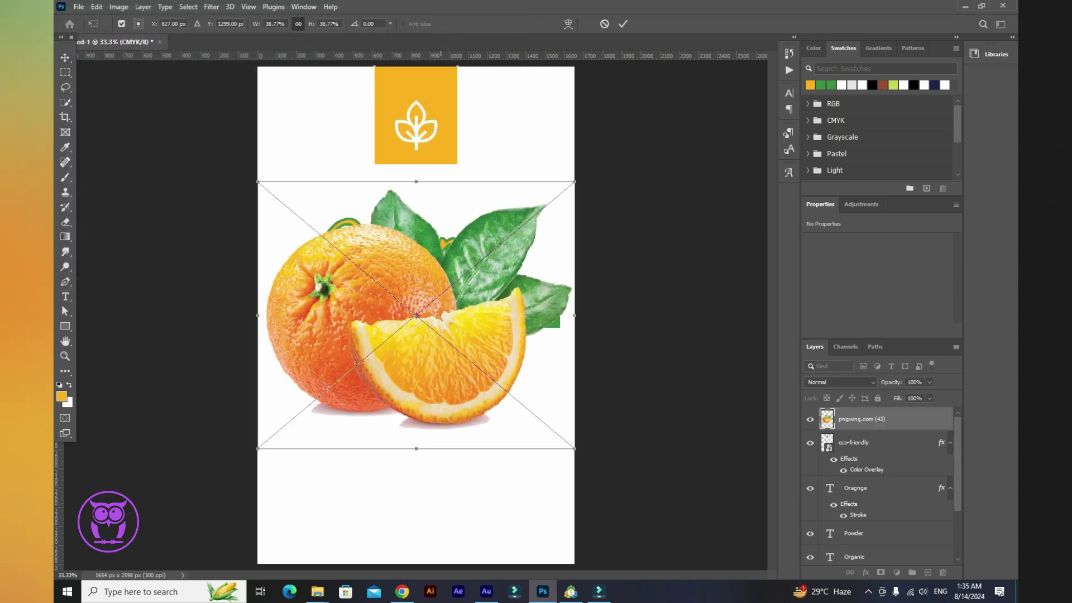
pyautogui.moveTo(257, 182); pyautogui.dragTo(479, 368)
pyautogui.moveTo(527, 409); pyautogui.dragTo(528, 109)
pyautogui.moveTo(528, 150); pyautogui.dragTo(527, 170)
pyautogui.moveTo(520, 121); pyautogui.dragTo(533, 114)
pyautogui.click(622, 24)
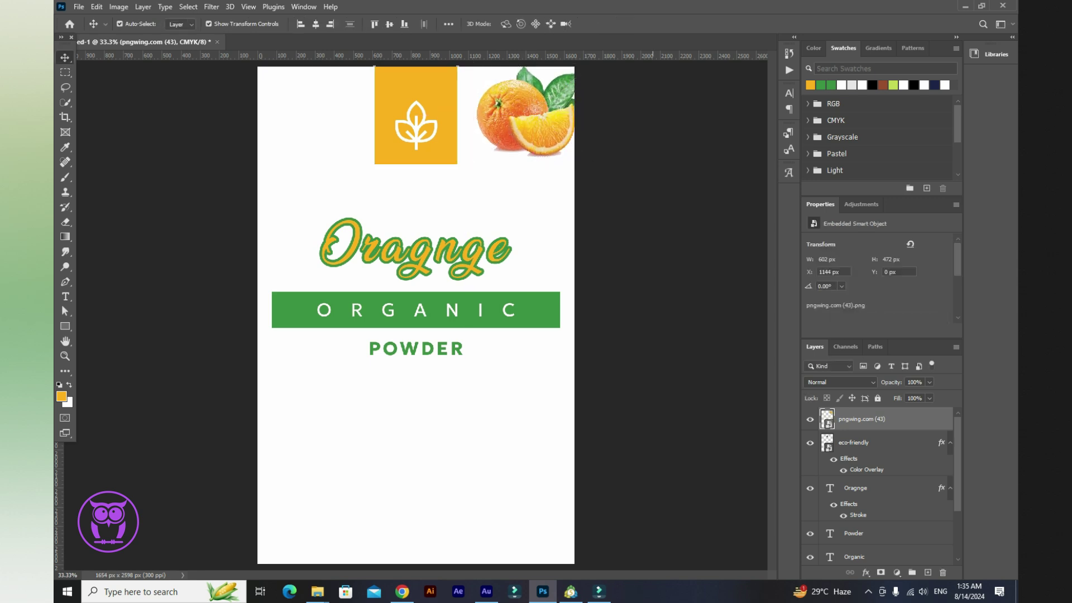
# Step: Place the embedded juice splash image pngwing.com (39) below the "Powder" text at the page bottom, scaled to about 27.69%
pyautogui.click(78, 6)
pyautogui.click(109, 223)
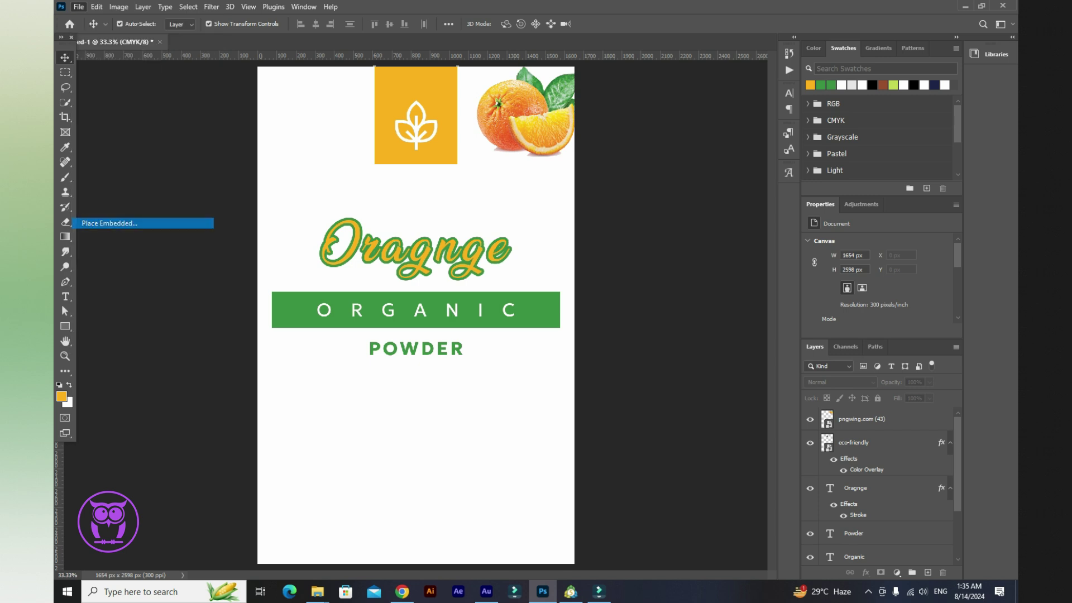
pyautogui.click(372, 93)
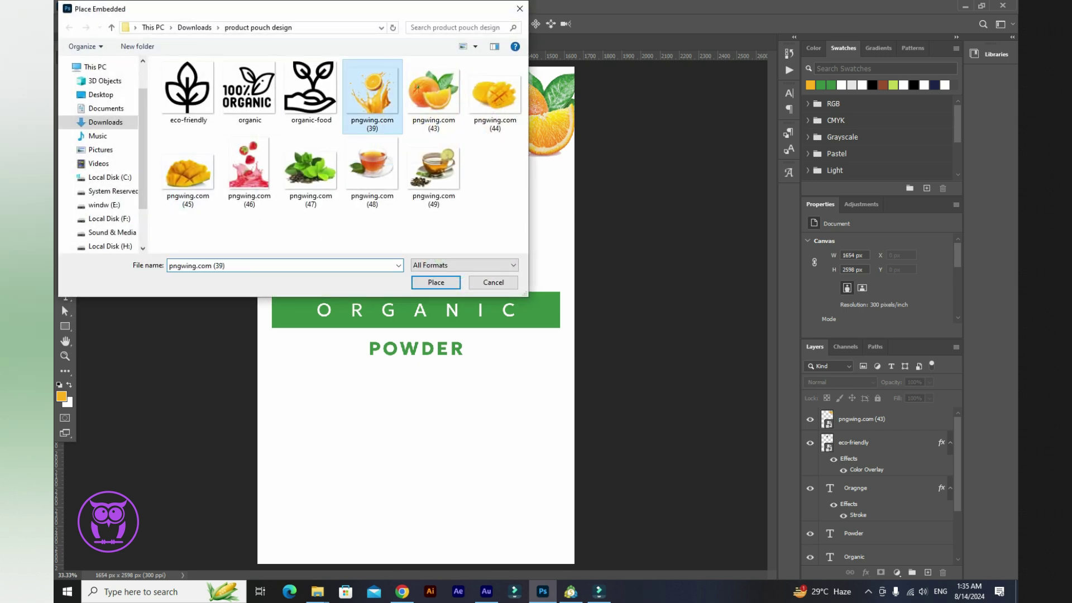
pyautogui.click(437, 282)
pyautogui.moveTo(461, 392); pyautogui.dragTo(447, 467)
pyautogui.moveTo(243, 278); pyautogui.dragTo(339, 361)
pyautogui.moveTo(453, 402); pyautogui.dragTo(415, 412)
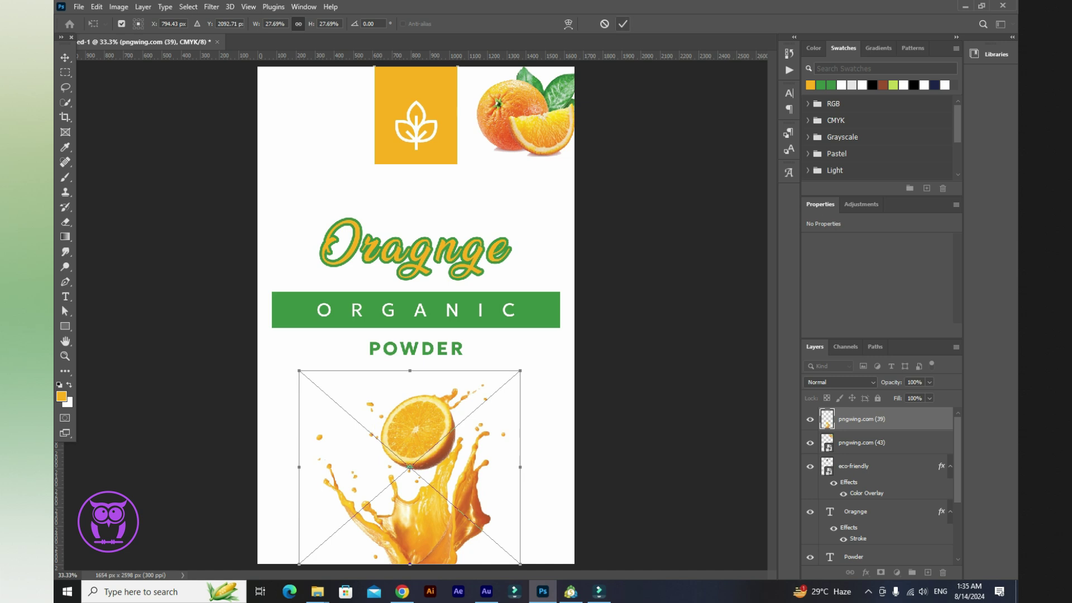
pyautogui.click(623, 23)
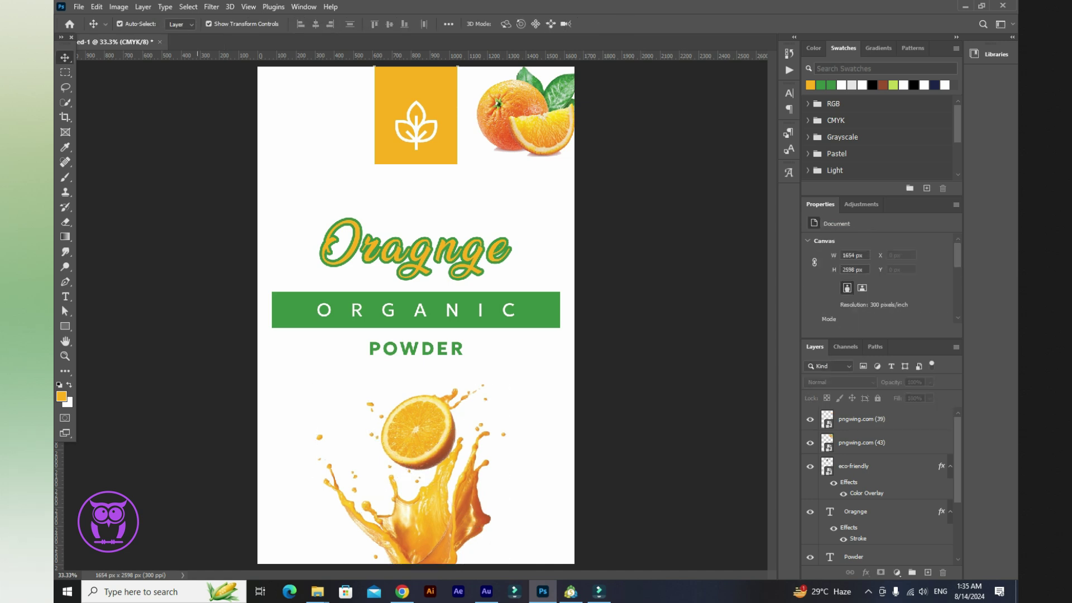
# Step: Draw a full-width orange rectangle about 1657 x 108 px along the page's bottom edge and stretch its height to about 113.89%
pyautogui.click(65, 326)
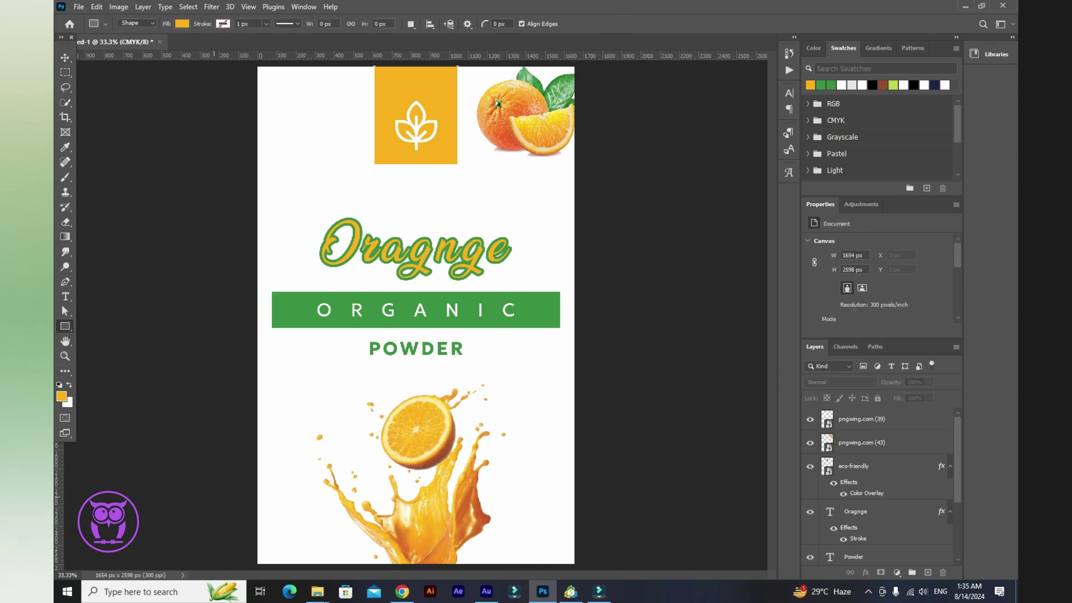
pyautogui.moveTo(257, 564); pyautogui.dragTo(575, 543)
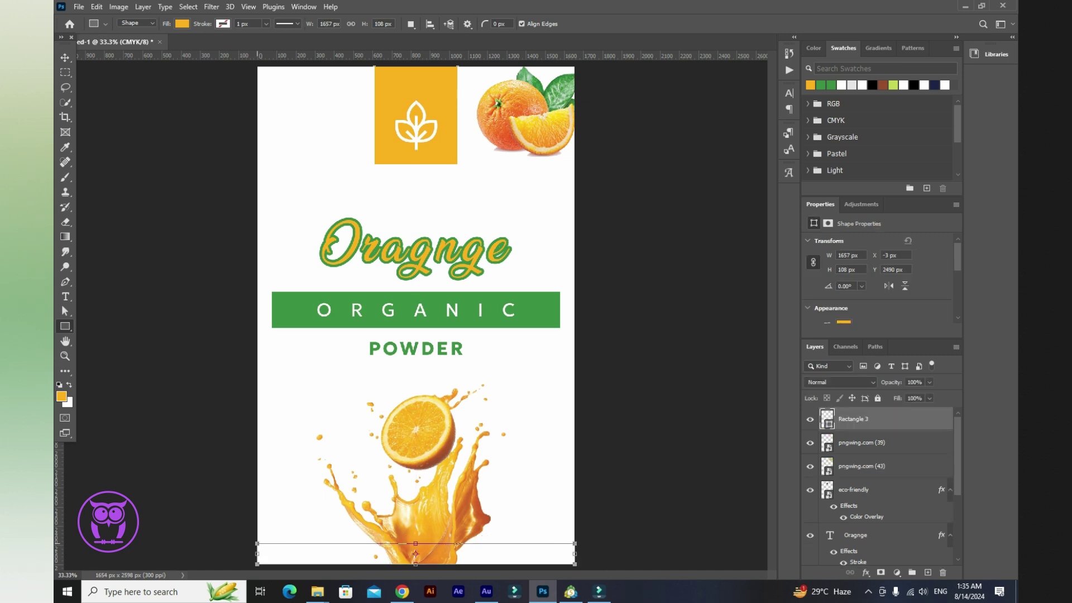
pyautogui.click(64, 58)
pyautogui.click(333, 557)
pyautogui.moveTo(415, 544); pyautogui.dragTo(416, 541)
pyautogui.click(669, 313)
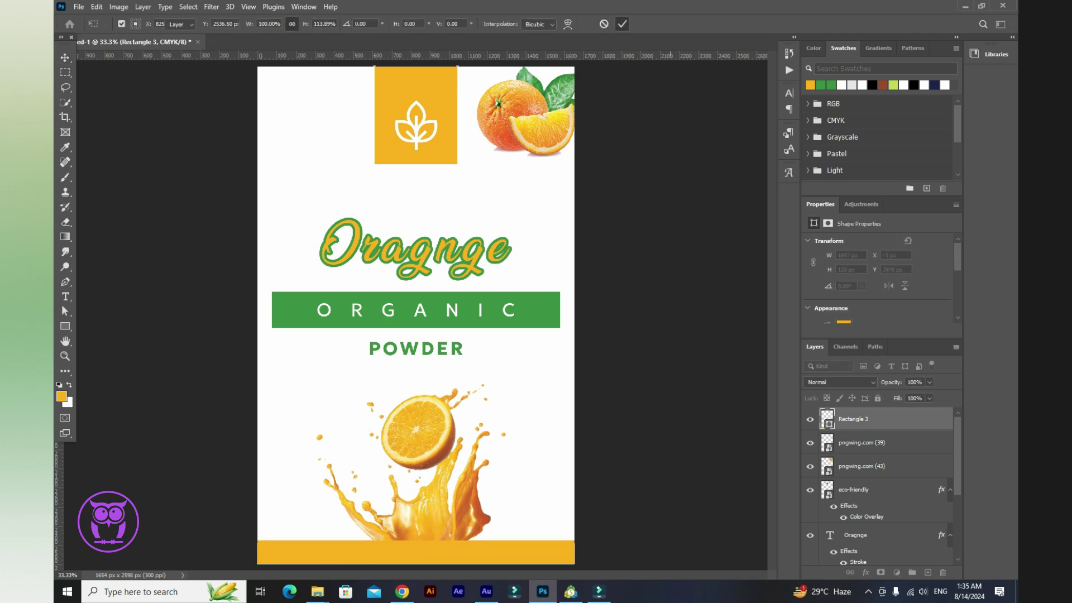
# Step: Add the text "500gm" to the left of the orange slice, below the green bar
pyautogui.press('t')
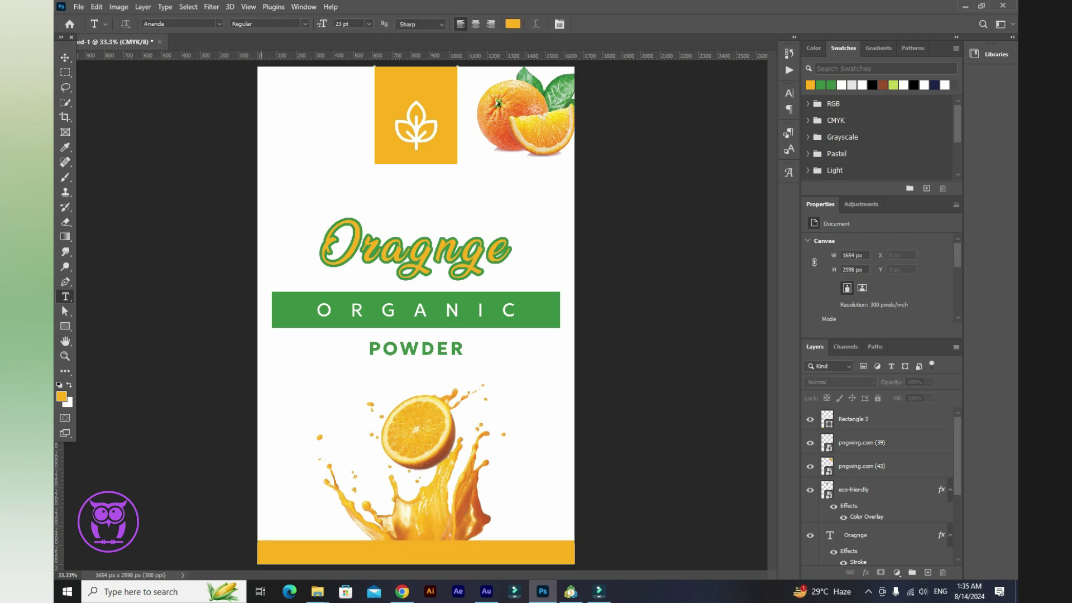
pyautogui.click(285, 390)
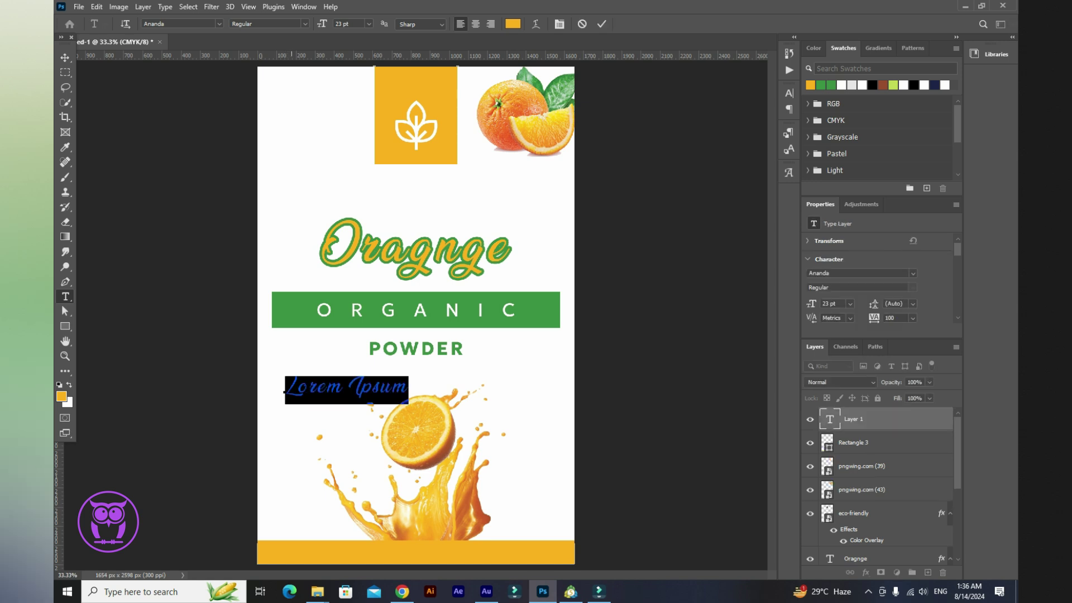
pyautogui.write('100')
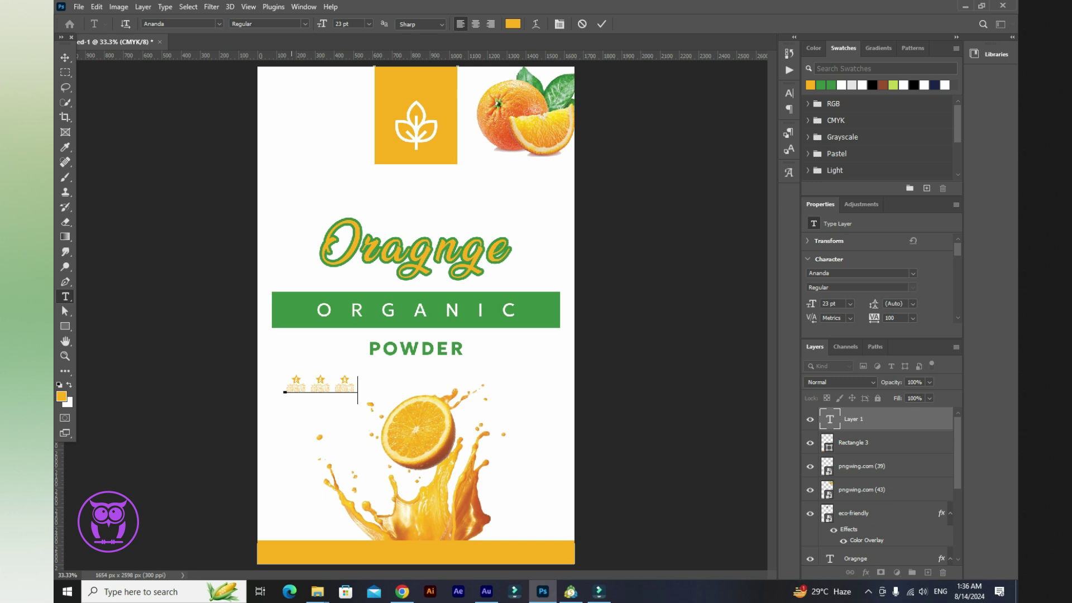
pyautogui.write('gm')
pyautogui.hotkey('ctrl', 'Return')
pyautogui.press('v')
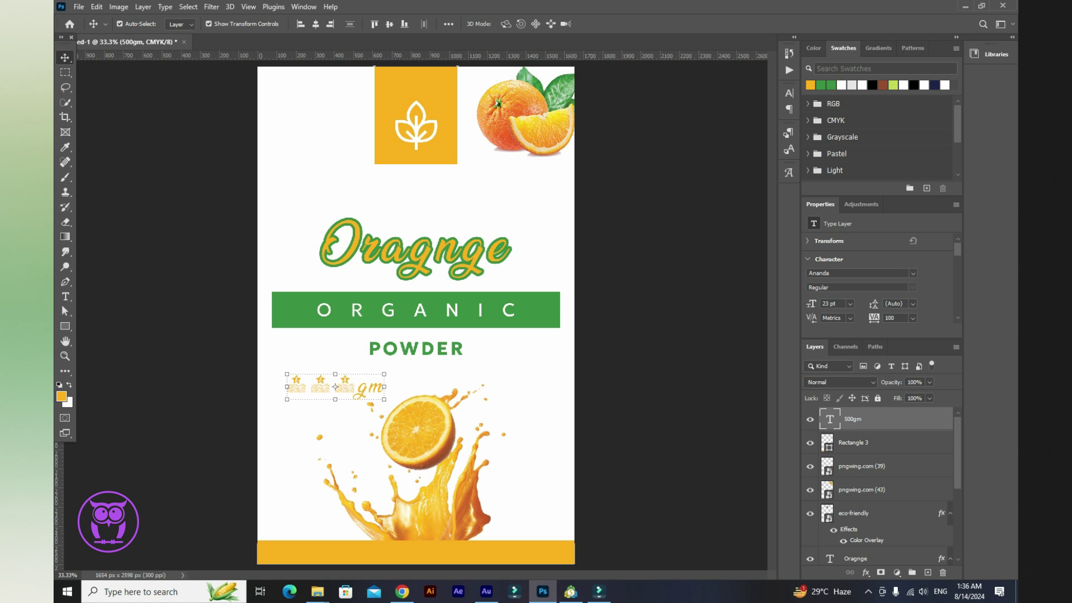
# Step: Change the "500gm" text's font to Geologica Roman and move it onto the orange bar along the page's bottom edge
pyautogui.click(912, 273)
pyautogui.press('Down')
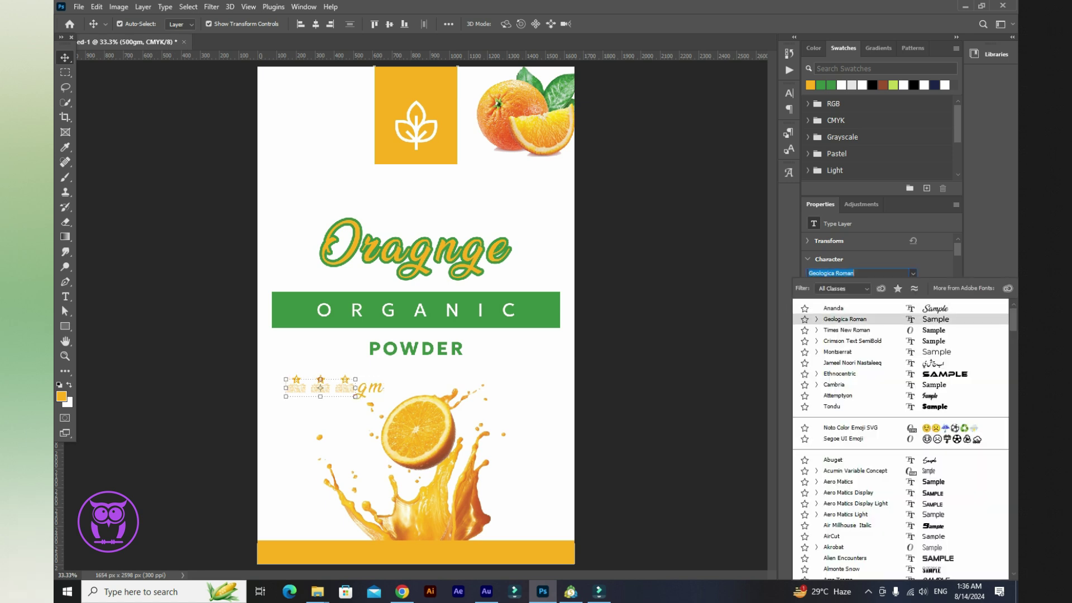
pyautogui.press('Return')
pyautogui.moveTo(319, 387); pyautogui.dragTo(420, 552)
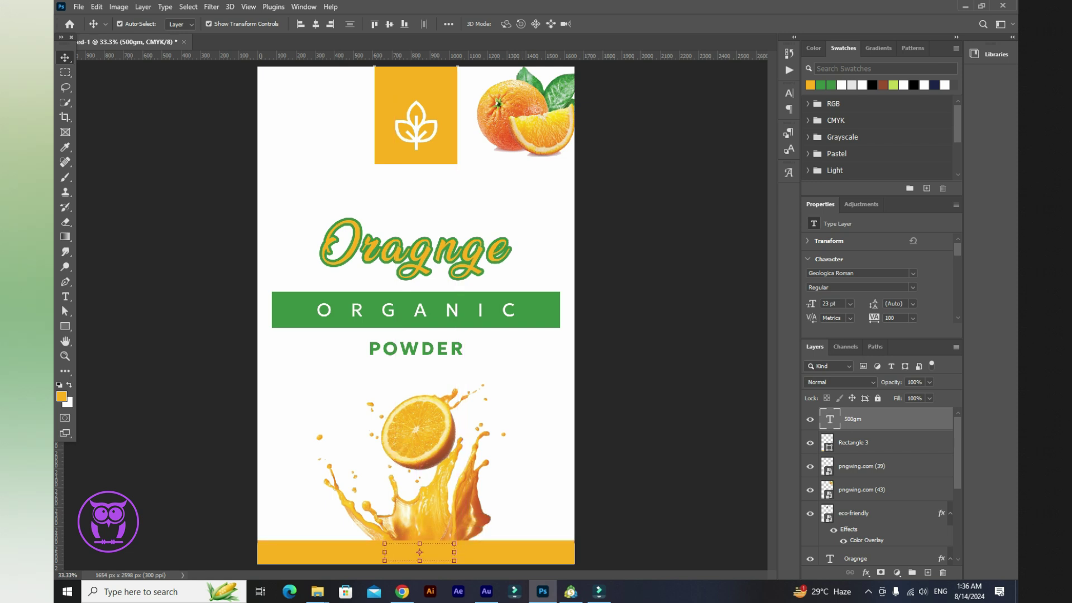
# Step: Recolour the "500gm" text on the orange bar, trying green and settling on white
pyautogui.click(821, 85)
pyautogui.hotkey('alt', 'BackSpace')
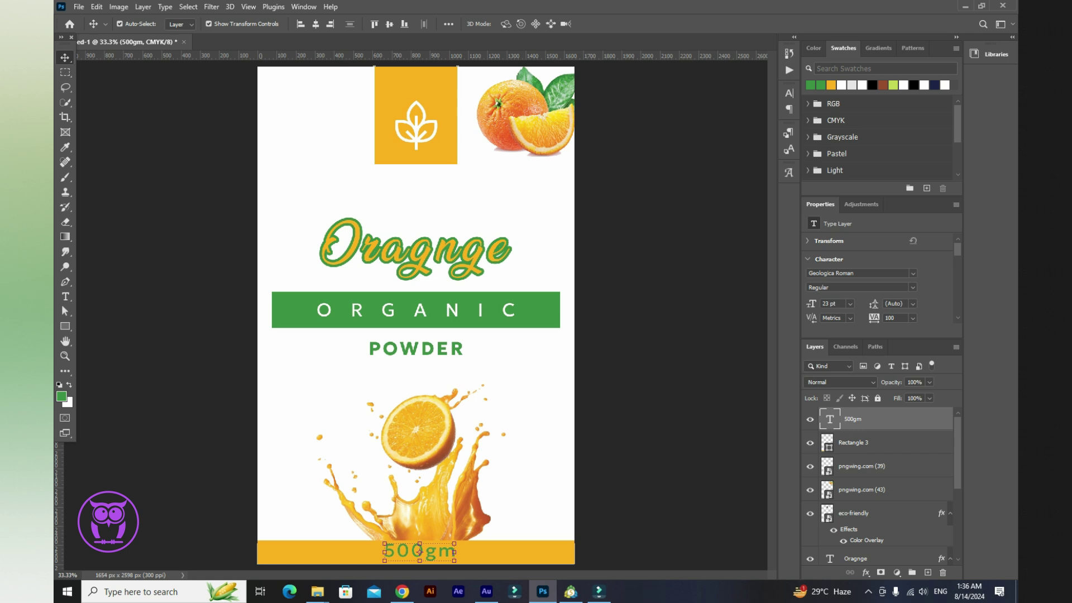
pyautogui.click(841, 85)
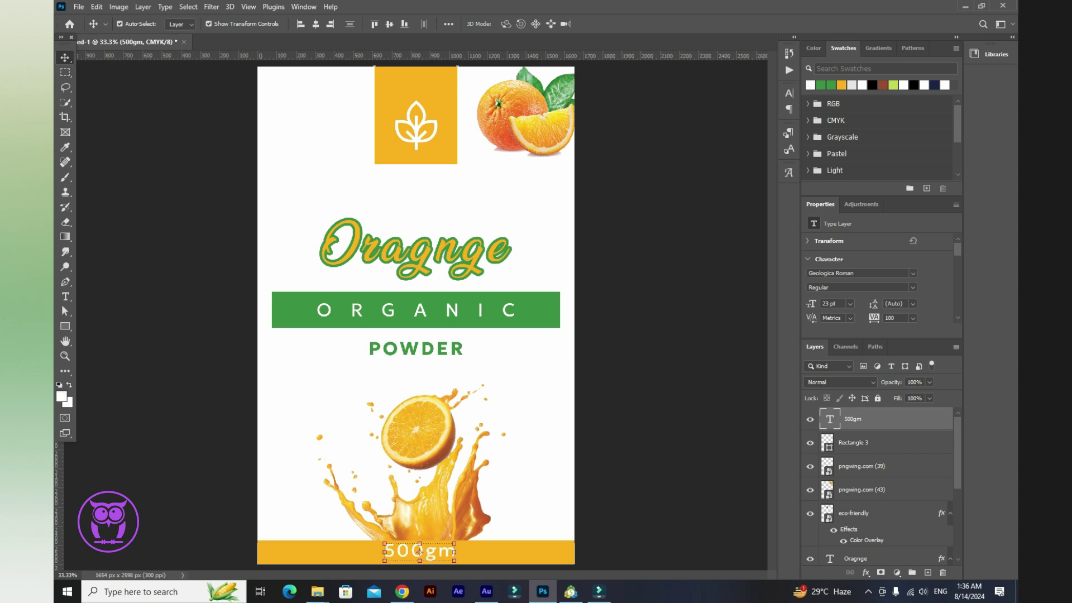
# Step: Set the "500gm" text to 15 pt with tracking 0 and centre it horizontally on the page
pyautogui.click(811, 304)
pyautogui.write('15')
pyautogui.press('Return')
pyautogui.click(659, 405)
pyautogui.click(407, 553)
pyautogui.click(316, 24)
pyautogui.click(912, 318)
pyautogui.click(900, 387)
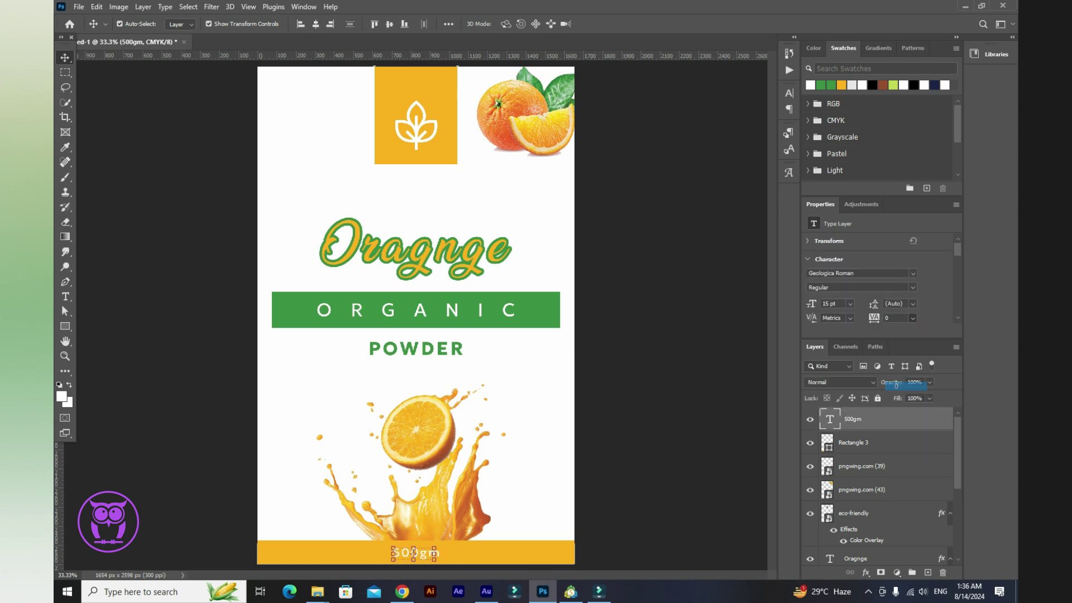
pyautogui.click(315, 24)
pyautogui.click(155, 235)
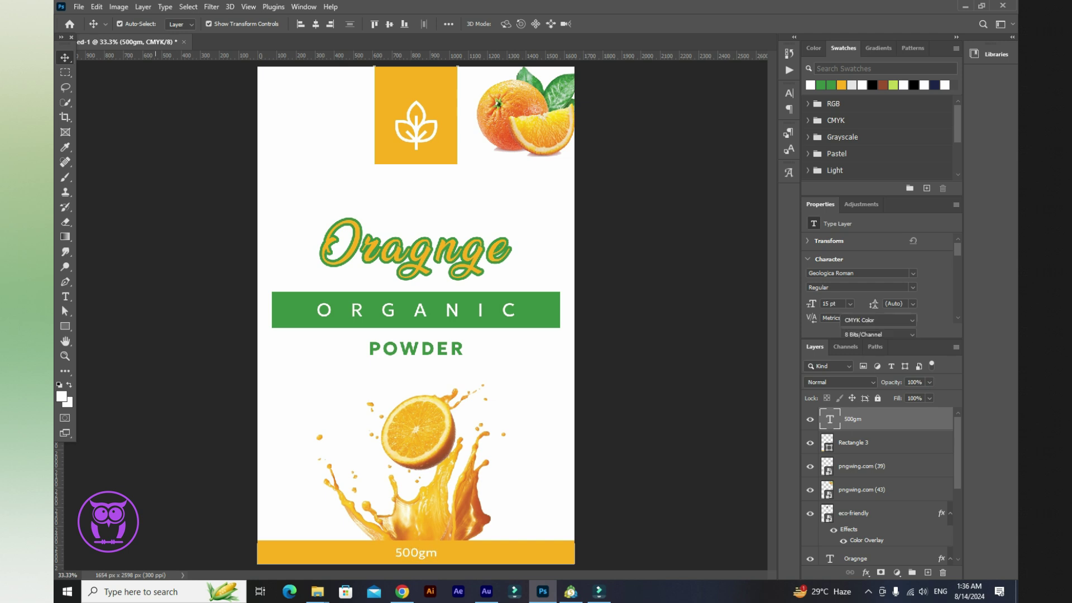
# Step: Move the juice splash image closer to the "POWDER" text and shift the "Oragnge" title higher on the page
pyautogui.moveTo(417, 397)
pyautogui.mouseDown()
pyautogui.moveTo(418, 374)
pyautogui.moveTo(412, 391)
pyautogui.mouseUp()
pyautogui.click(667, 375)
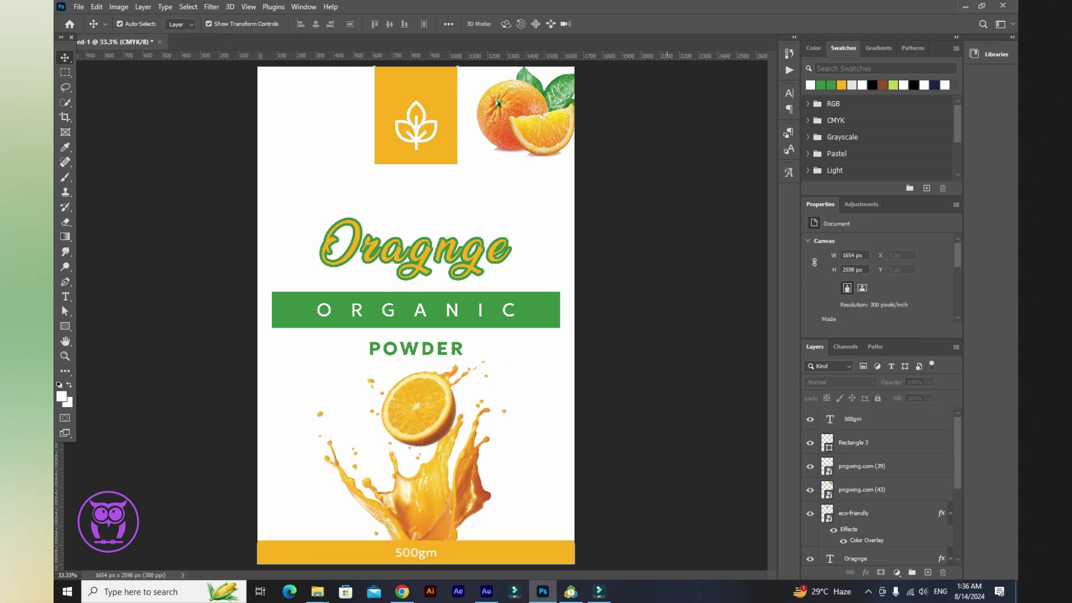
pyautogui.moveTo(461, 233); pyautogui.dragTo(460, 212)
# Step: Move the green bar with its "ORGANIC" text and the "POWDER" text up beneath the title, centred horizontally on the page
pyautogui.moveTo(550, 280); pyautogui.dragTo(455, 311)
pyautogui.moveTo(524, 311); pyautogui.dragTo(524, 290)
pyautogui.click(316, 24)
pyautogui.click(438, 348)
pyautogui.moveTo(437, 348); pyautogui.dragTo(437, 329)
pyautogui.click(315, 24)
pyautogui.click(172, 168)
# Step: Raise the juice splash image, enlarge it to about 1083 x 1029 px and centre it horizontally on the page
pyautogui.moveTo(433, 411); pyautogui.dragTo(434, 398)
pyautogui.moveTo(412, 529); pyautogui.dragTo(412, 548)
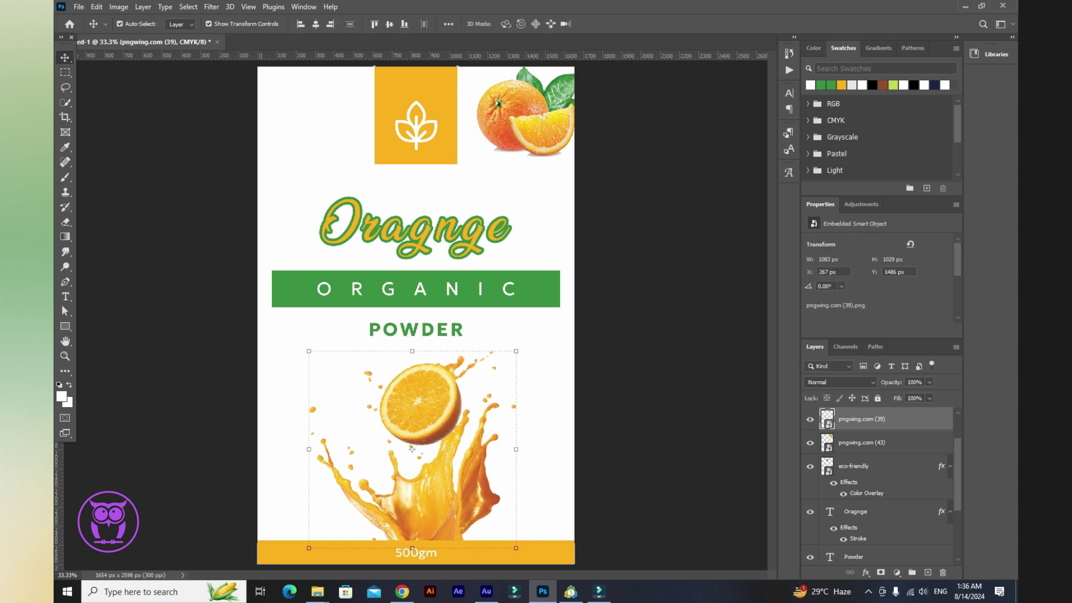
pyautogui.click(315, 24)
pyautogui.click(677, 223)
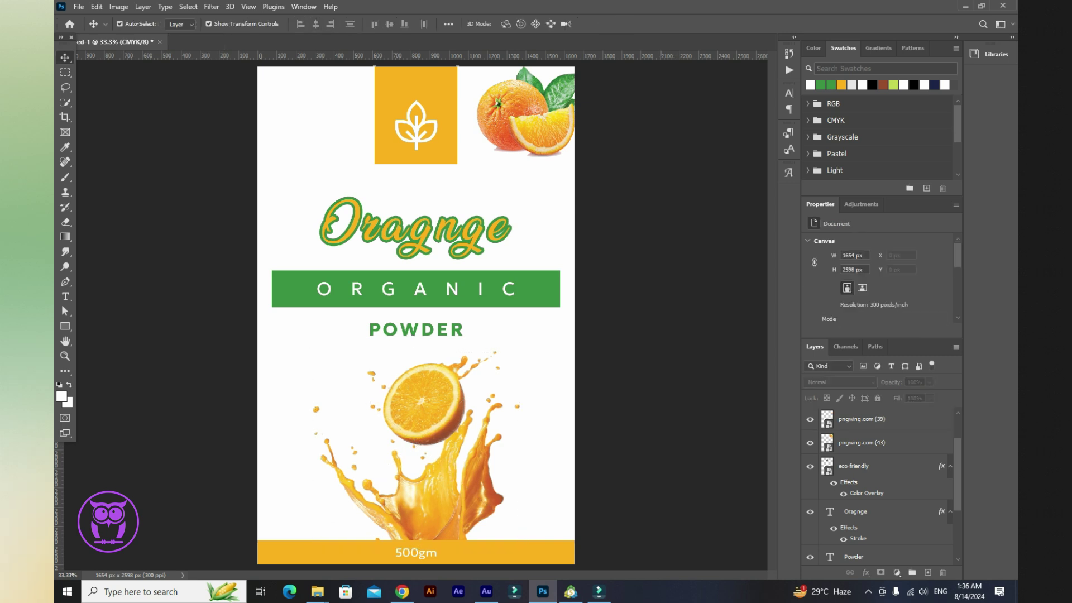
# Step: Export the design with Save for Web as a PNG-24 at 1654 x 2598 px
pyautogui.click(78, 6)
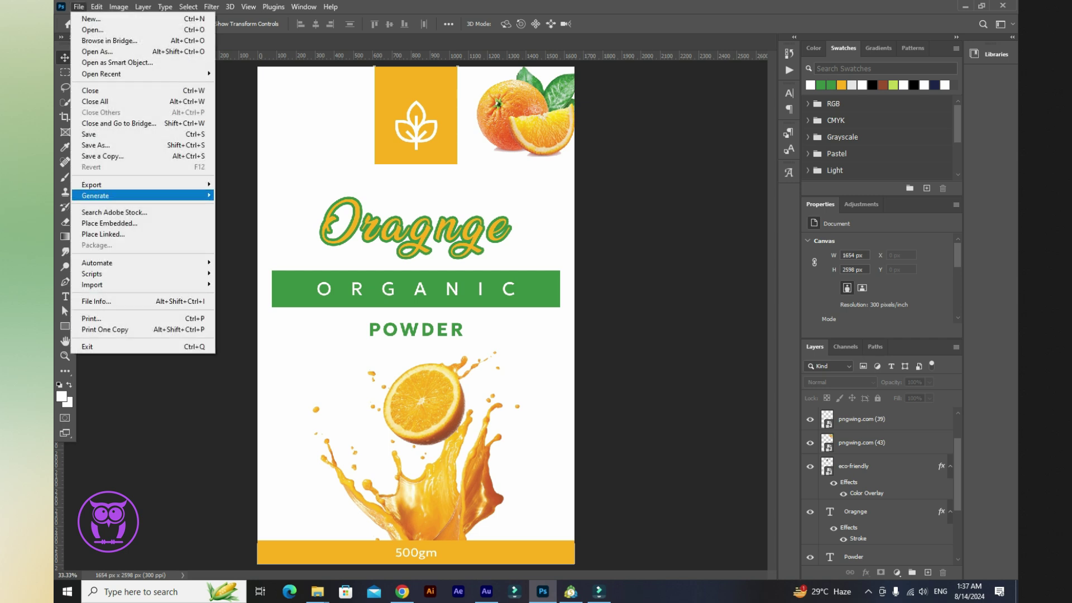
pyautogui.moveTo(139, 185)
pyautogui.click(260, 229)
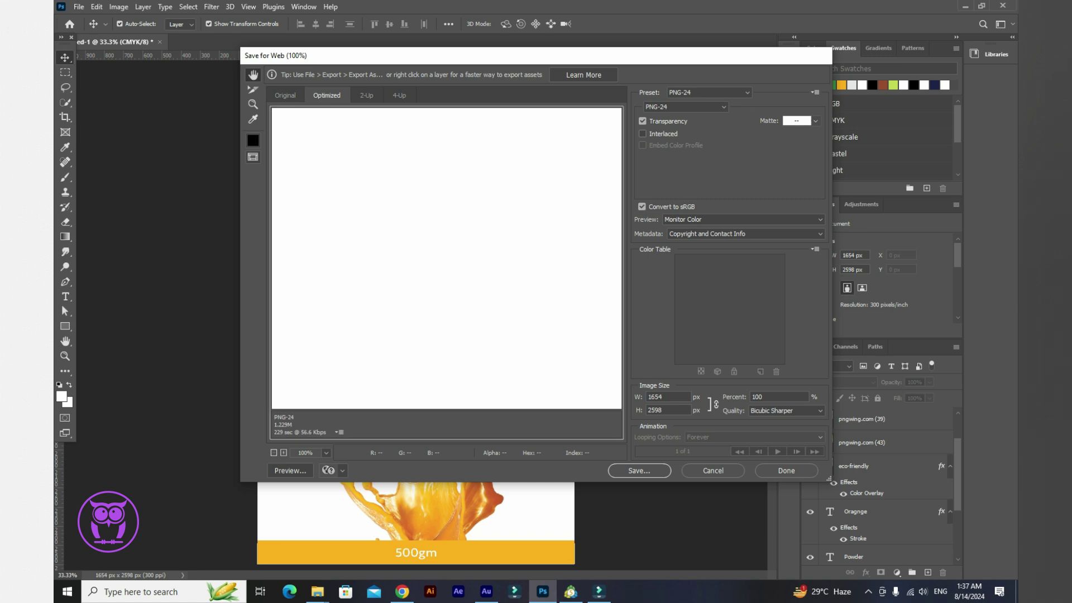
pyautogui.press('Return')
pyautogui.press('Return')
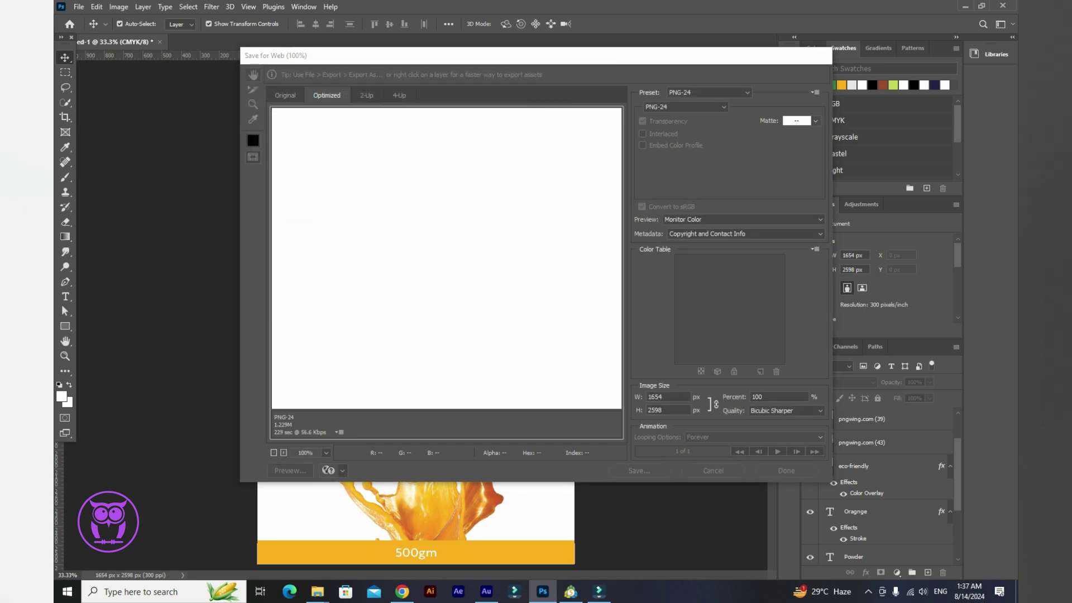